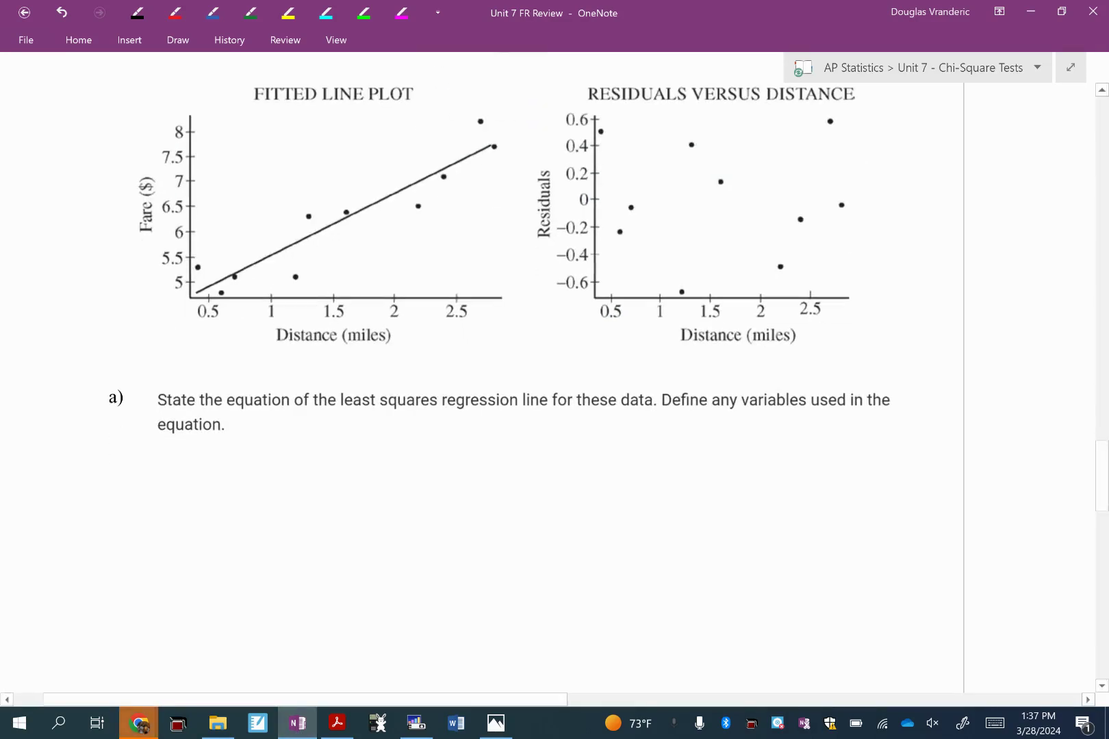
scroll(554, 390, "down", 1)
left_click_drag(224, 389, 545, 390)
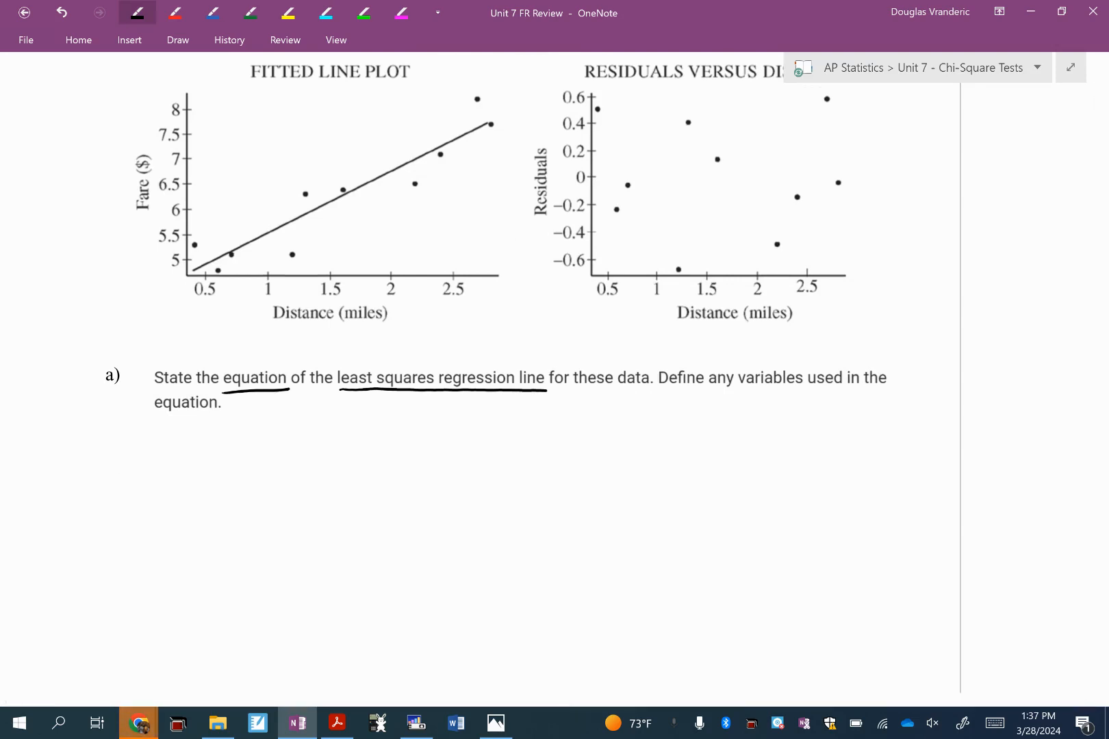
scroll(555, 346, "up", 3)
scroll(554, 347, "up", 1)
Step: Label the fitted line plot's axes by hand: X beside Distance and Y beside Fare
key("ctrl+plus")
scroll(147, 433, "up", 2)
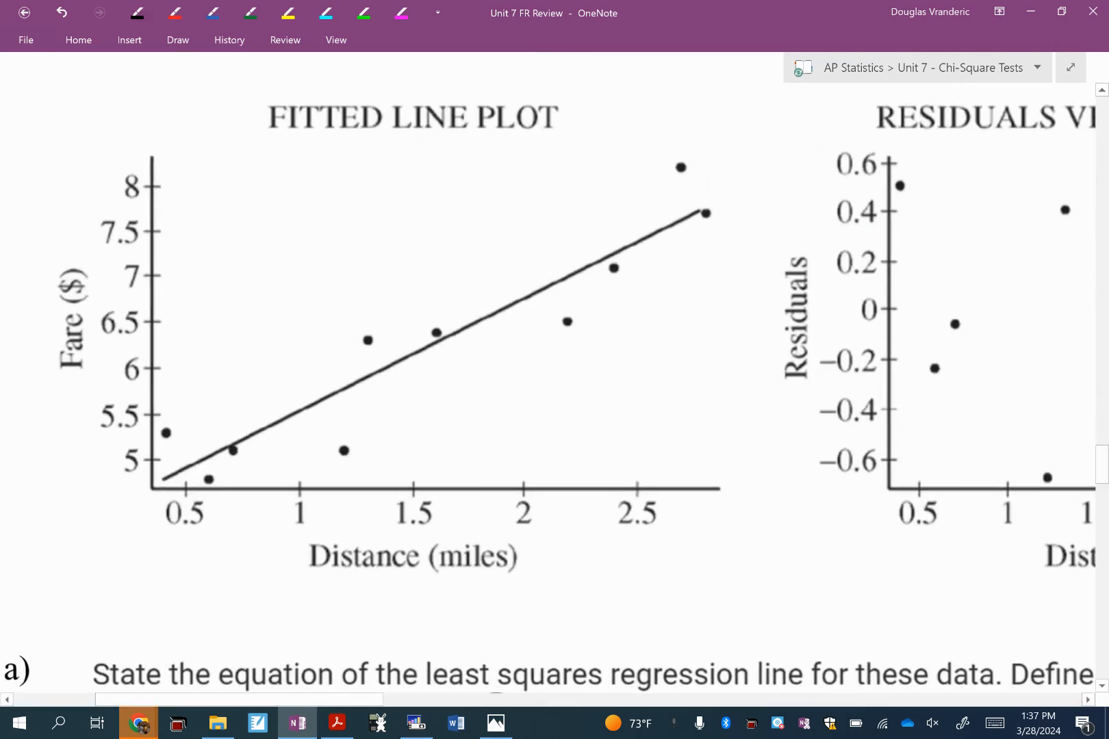
left_click_drag(546, 548, 561, 565)
left_click_drag(561, 549, 547, 566)
left_click_drag(69, 233, 75, 256)
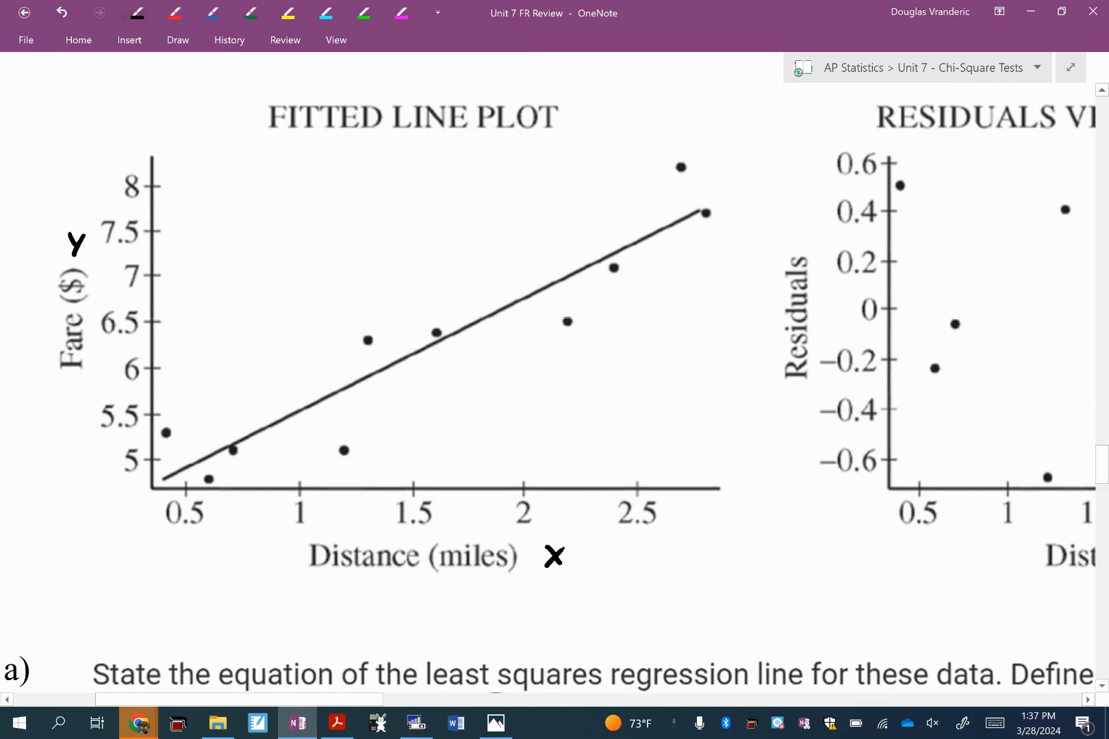
scroll(554, 346, "up", 3)
scroll(555, 346, "up", 3)
scroll(555, 347, "up", 3)
scroll(554, 347, "up", 2)
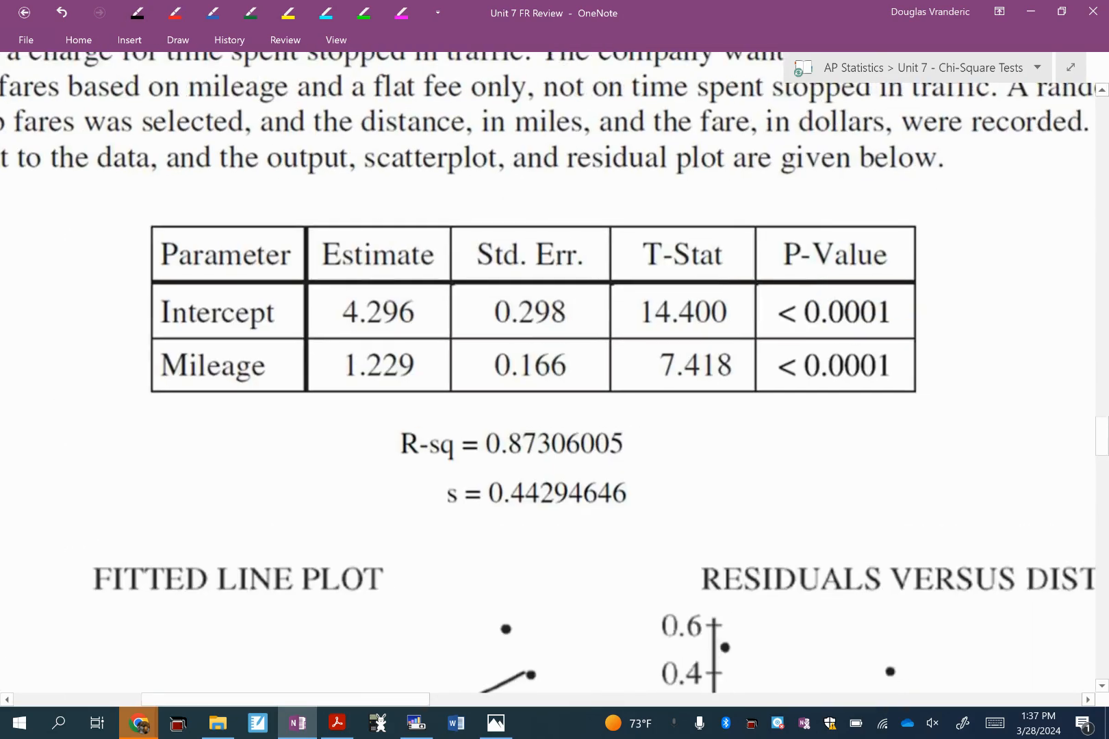
Step: Highlight Intercept 4.296 in yellow and Mileage 1.229 in cyan, then return to the black pen
left_click(288, 13)
left_click_drag(164, 313, 427, 311)
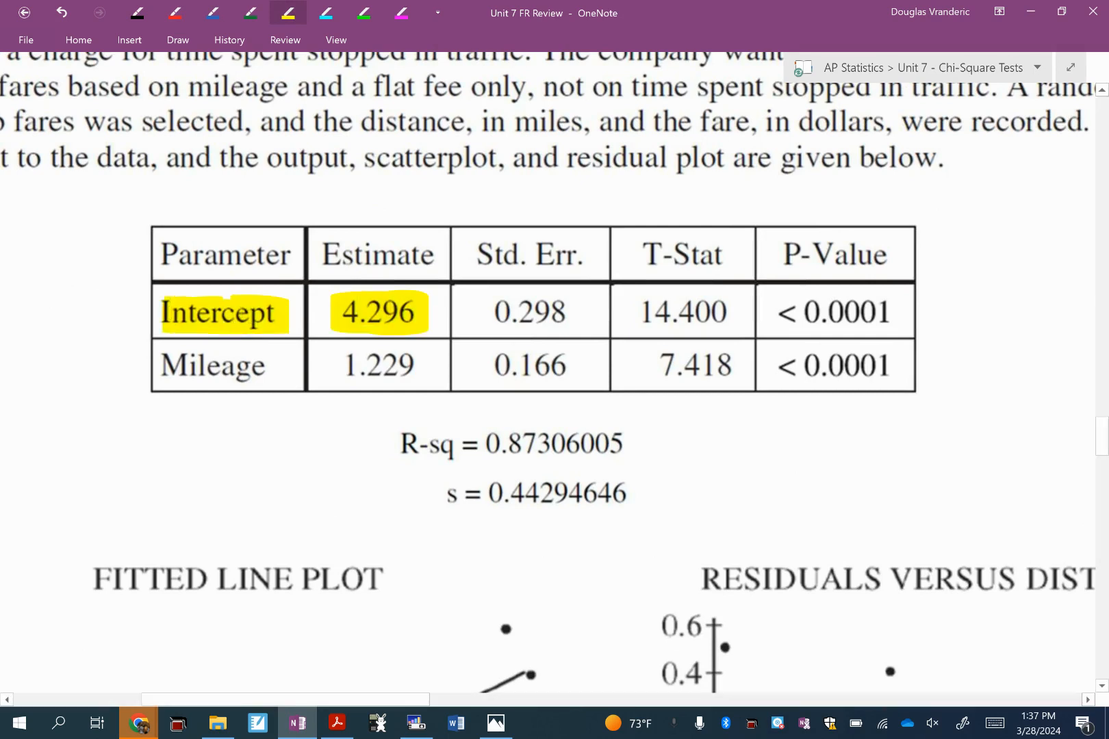
left_click(327, 13)
left_click_drag(154, 365, 270, 366)
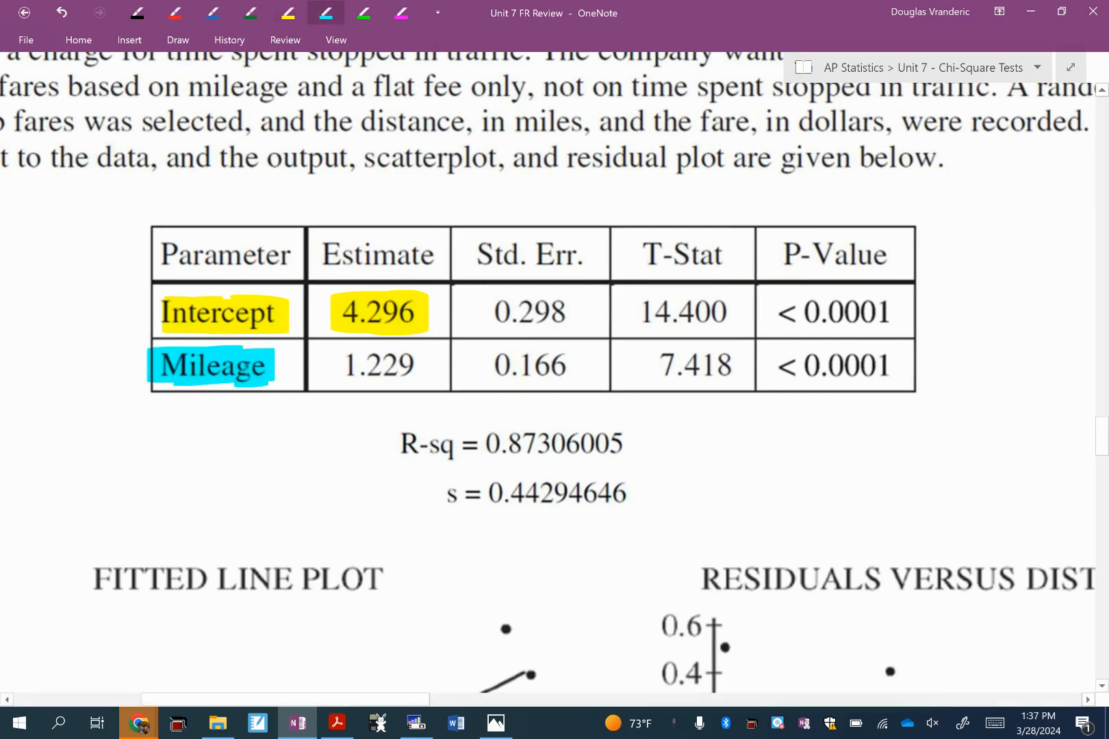
left_click_drag(338, 368, 424, 365)
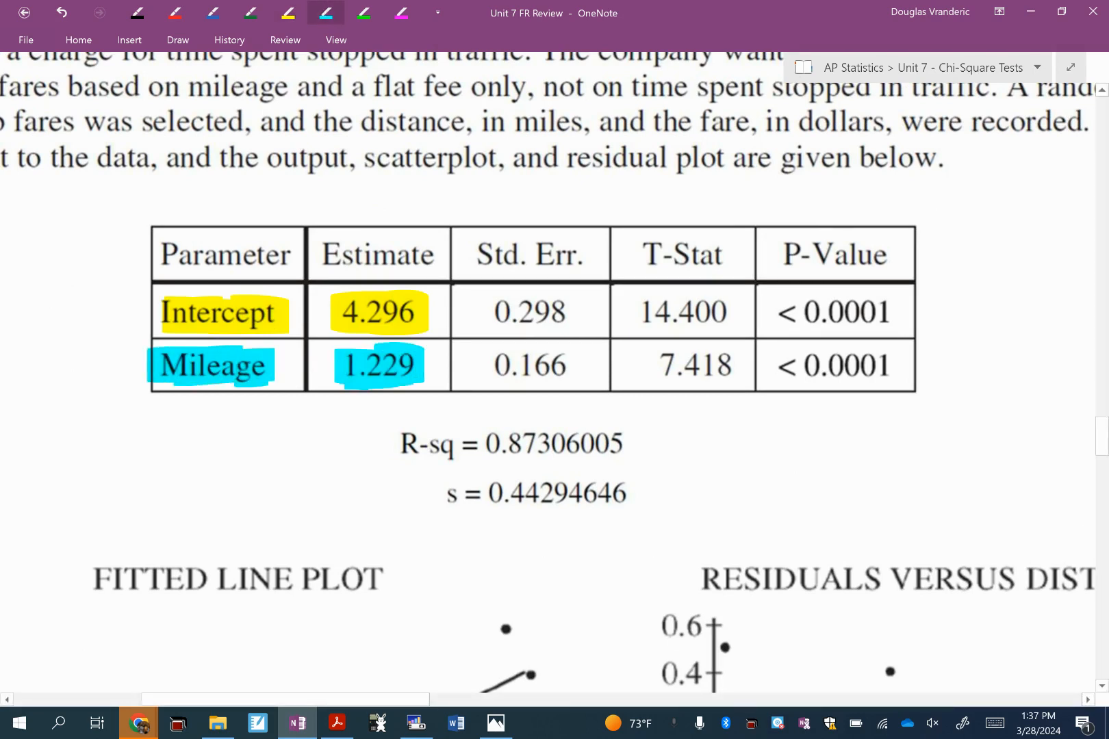
left_click(137, 13)
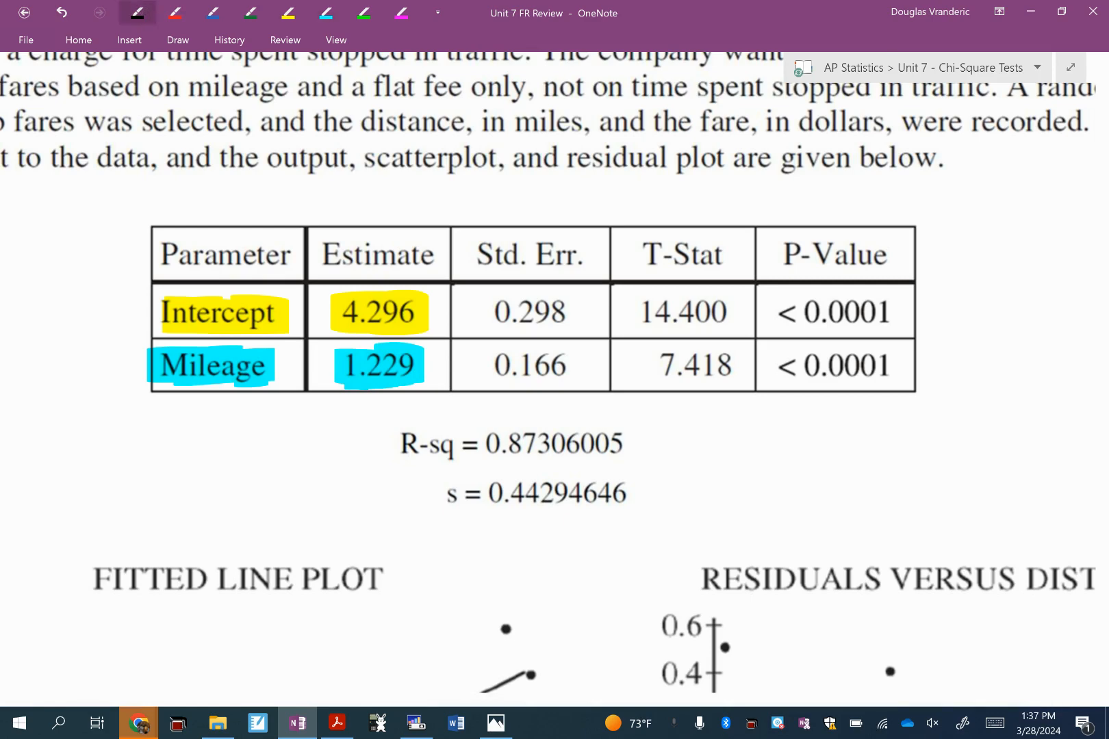
scroll(554, 389, "down", 2)
scroll(512, 158, "down", 5)
scroll(512, 158, "down", 2)
Step: Handwrite 4.296 + 1.229( ) under question a)
key("ctrl+minus")
key("ctrl+minus")
mouse_move(423, 357)
left_mouse_down()
mouse_move(432, 381)
mouse_move(494, 381)
left_mouse_up()
mouse_move(518, 362)
left_mouse_down()
mouse_move(512, 381)
mouse_move(564, 382)
left_mouse_up()
left_click_drag(552, 373, 574, 370)
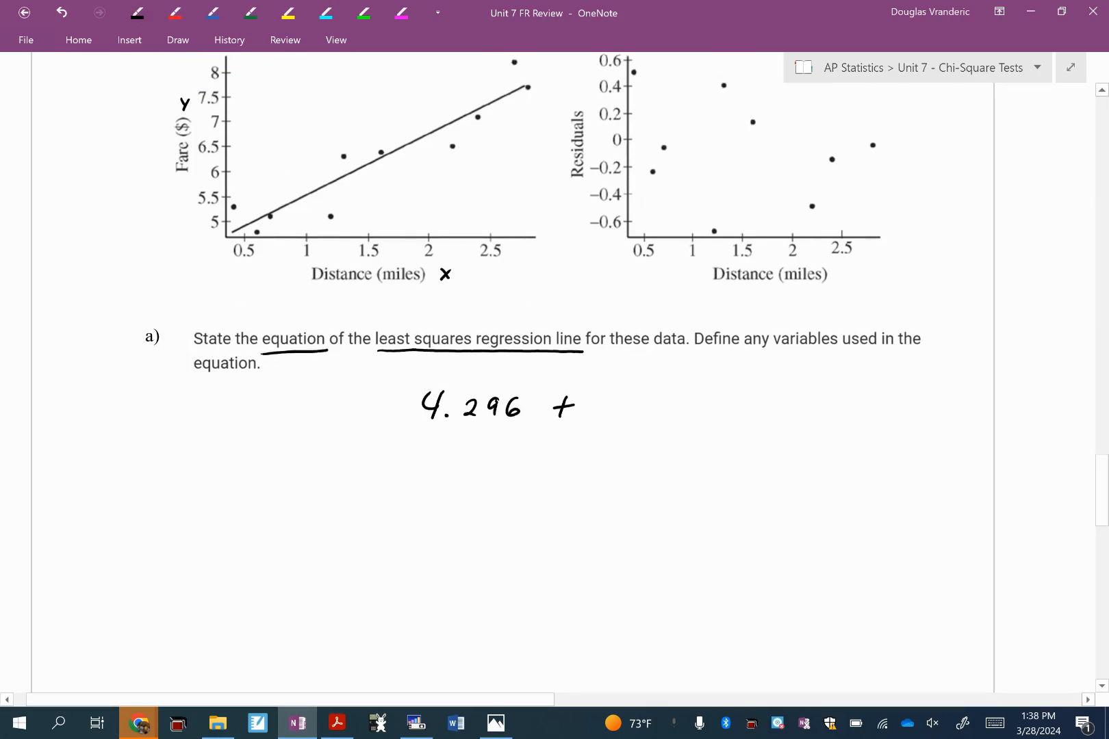
scroll(554, 347, "up", 5)
scroll(554, 347, "down", 2)
scroll(555, 346, "down", 4)
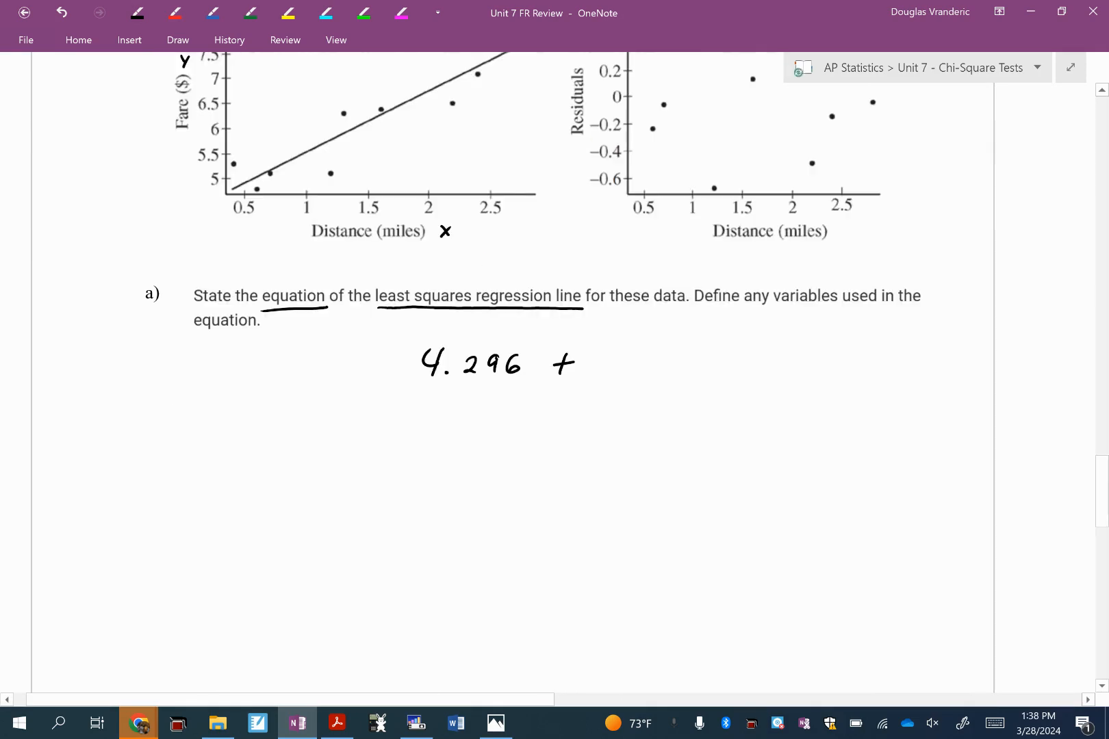
mouse_move(608, 347)
left_mouse_down()
mouse_move(600, 372)
mouse_move(638, 371)
left_mouse_up()
mouse_move(614, 366)
left_mouse_down()
mouse_move(675, 372)
mouse_move(637, 369)
left_mouse_up()
left_click_drag(707, 343, 704, 380)
left_click_drag(823, 341, 820, 379)
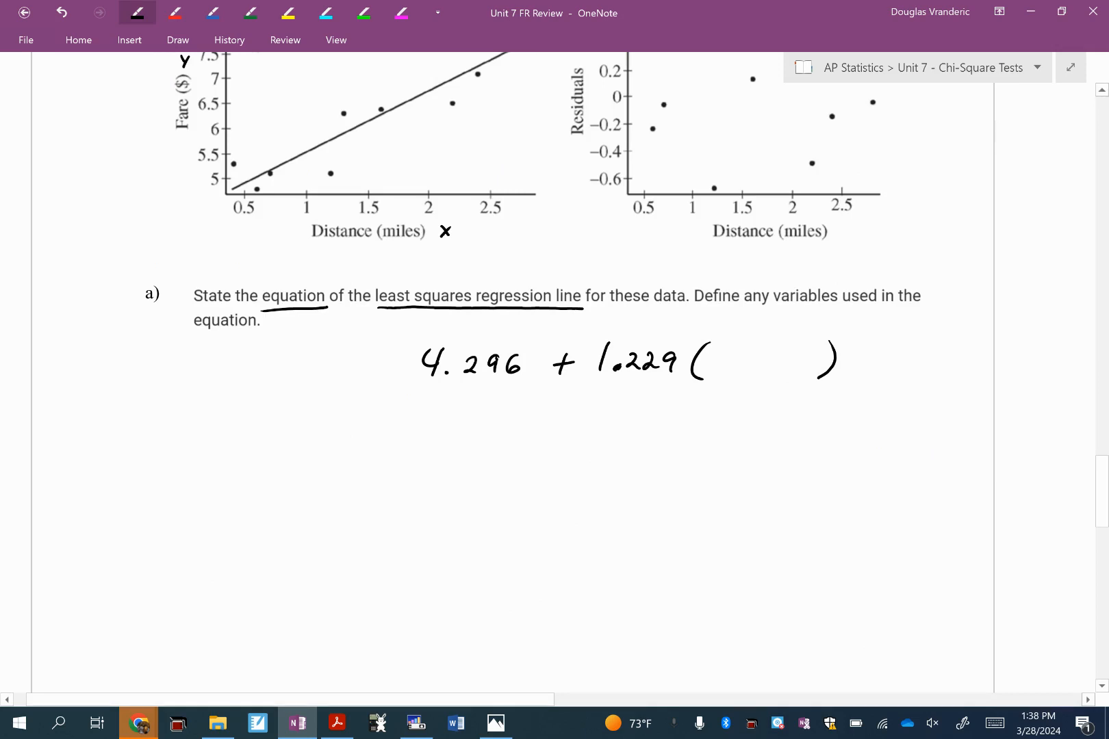
scroll(555, 346, "up", 3)
scroll(554, 347, "up", 3)
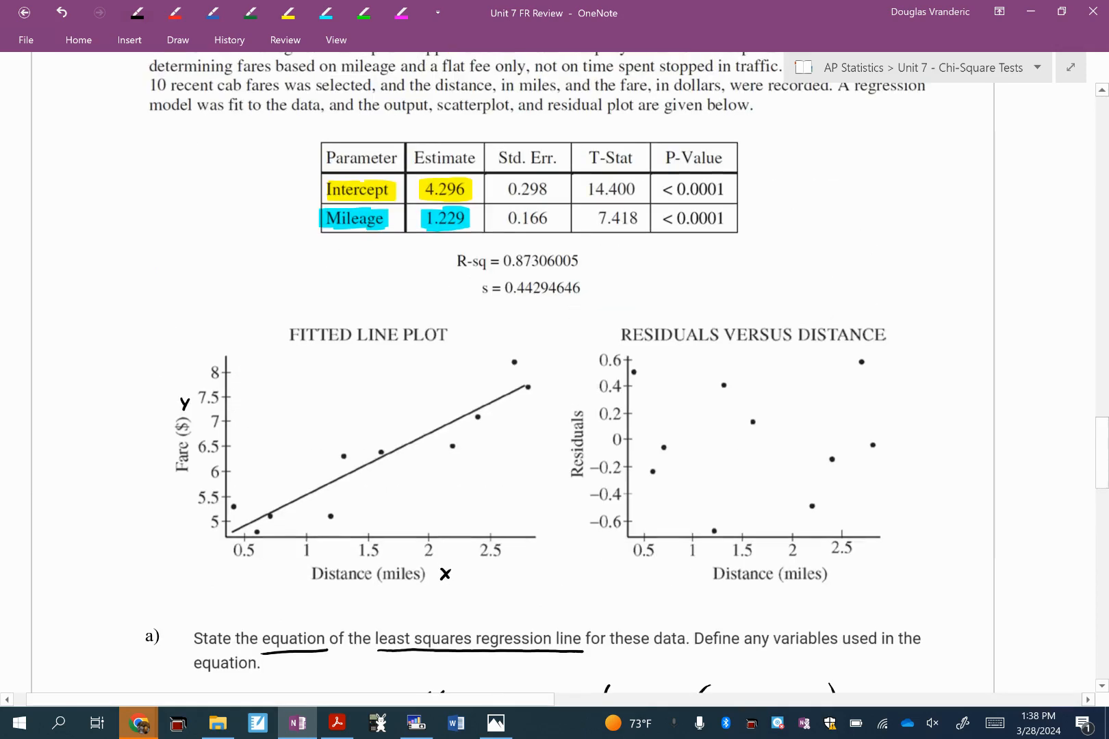
scroll(555, 346, "down", 3)
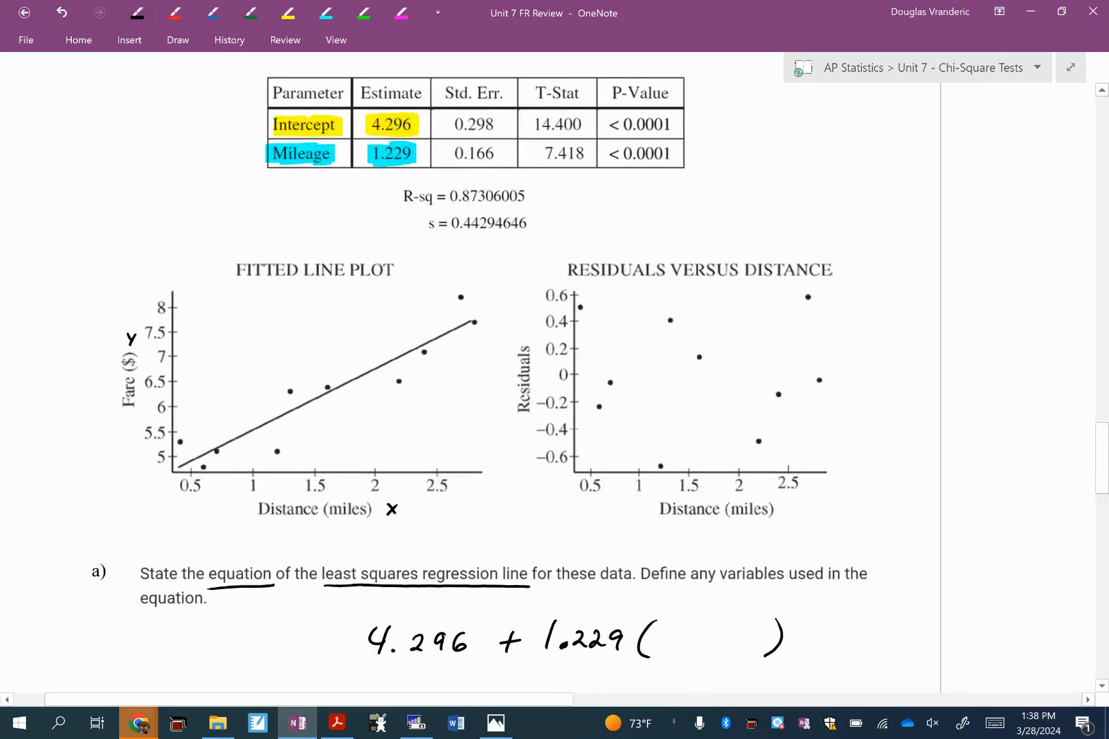
scroll(555, 346, "down", 3)
mouse_move(607, 518)
left_mouse_down()
mouse_move(617, 542)
mouse_move(651, 539)
left_mouse_up()
Step: Complete the equation as Fare-hat = 4.296 + 1.229(Distance)
mouse_move(655, 518)
left_mouse_down()
mouse_move(663, 537)
mouse_move(703, 539)
left_mouse_up()
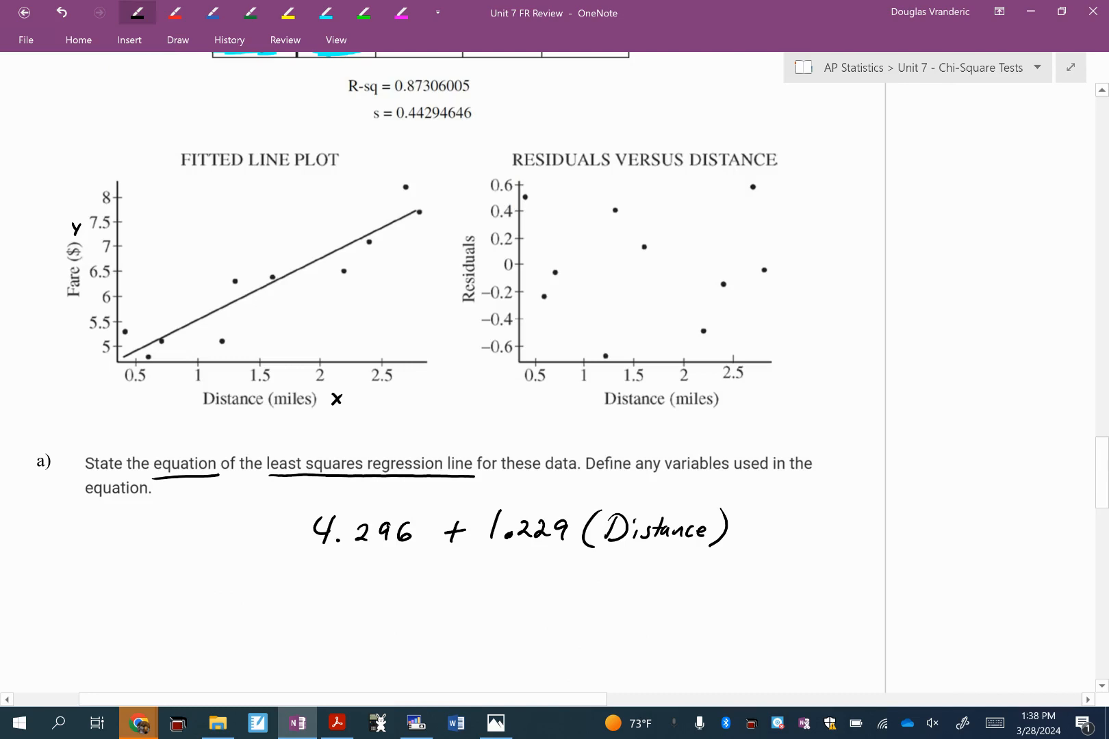
scroll(554, 347, "up", 3)
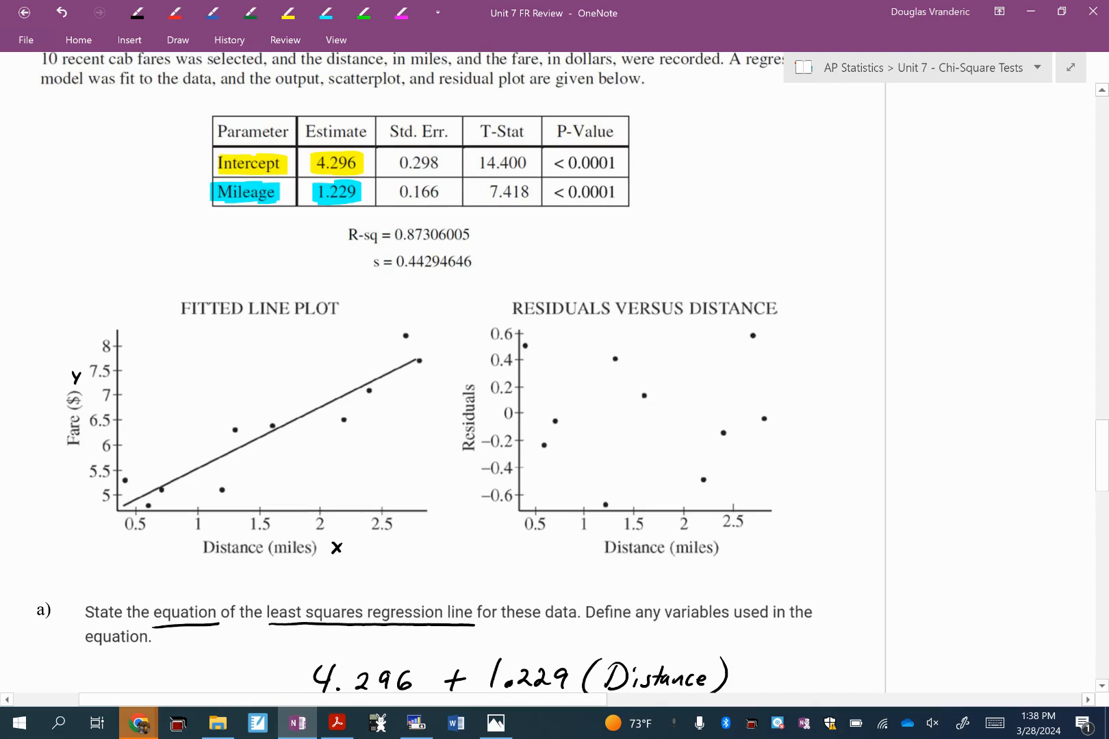
scroll(555, 346, "down", 3)
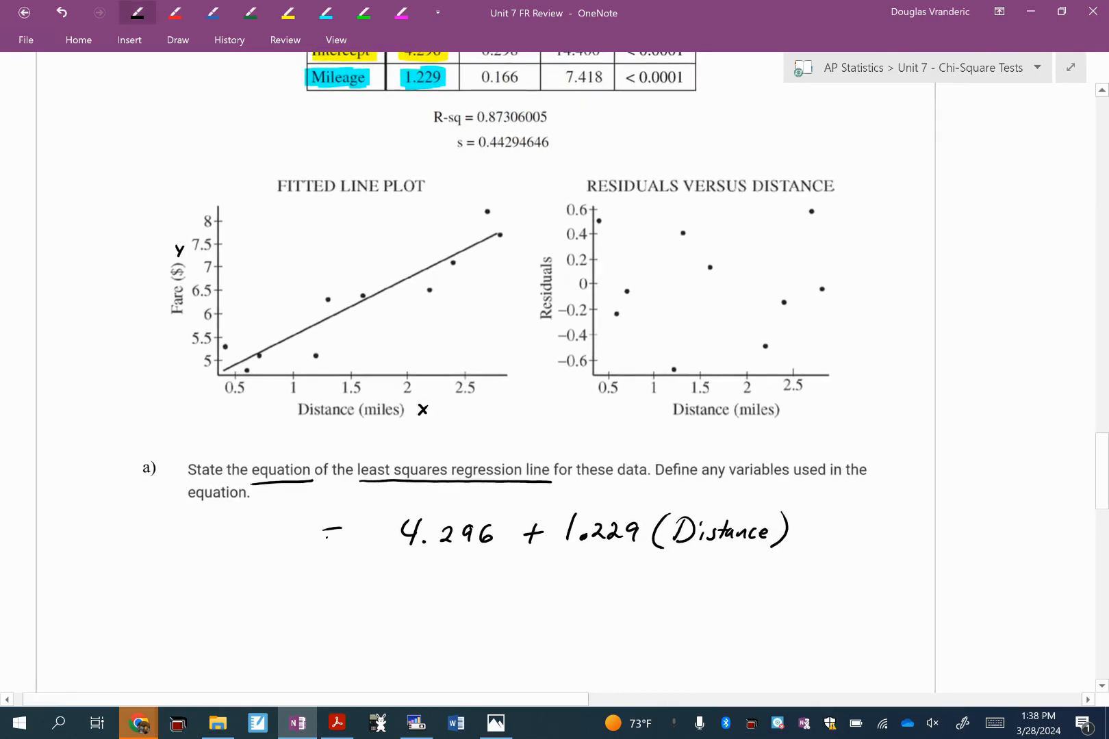
left_click_drag(324, 537, 342, 539)
mouse_move(189, 524)
left_mouse_down()
mouse_move(201, 551)
mouse_move(251, 539)
mouse_move(253, 549)
mouse_move(228, 507)
mouse_move(234, 521)
left_mouse_up()
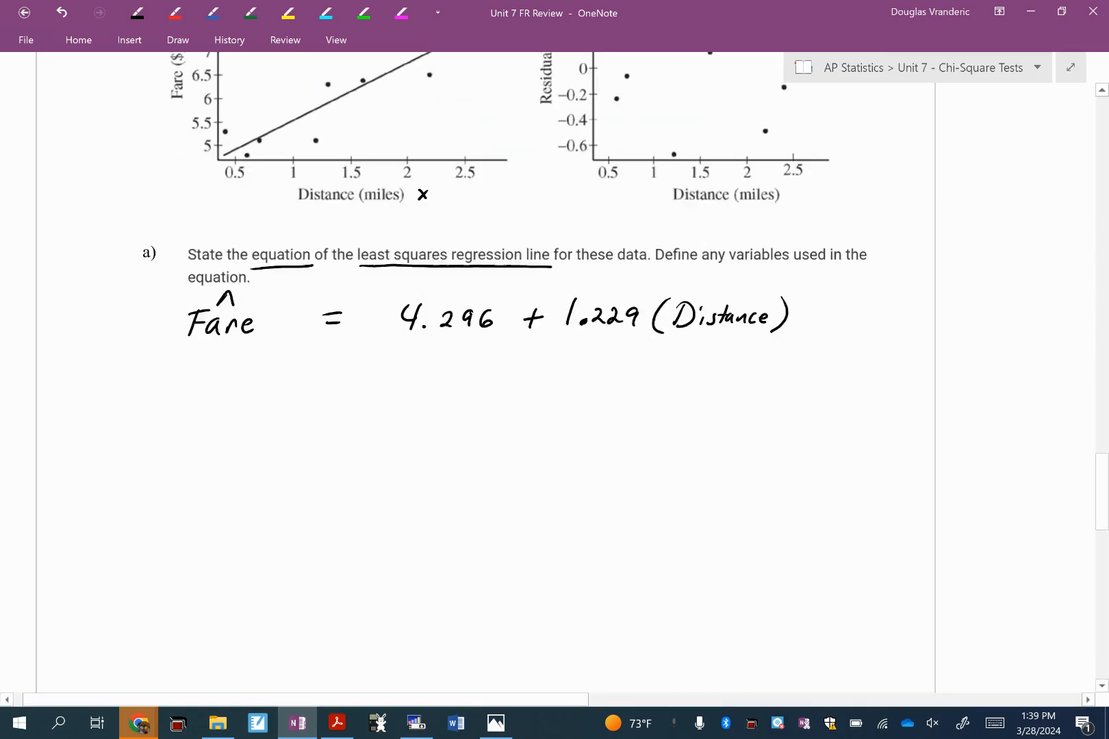
scroll(554, 389, "down", 3)
scroll(555, 390, "down", 3)
scroll(555, 390, "down", 3)
scroll(555, 390, "down", 3)
scroll(555, 389, "down", 3)
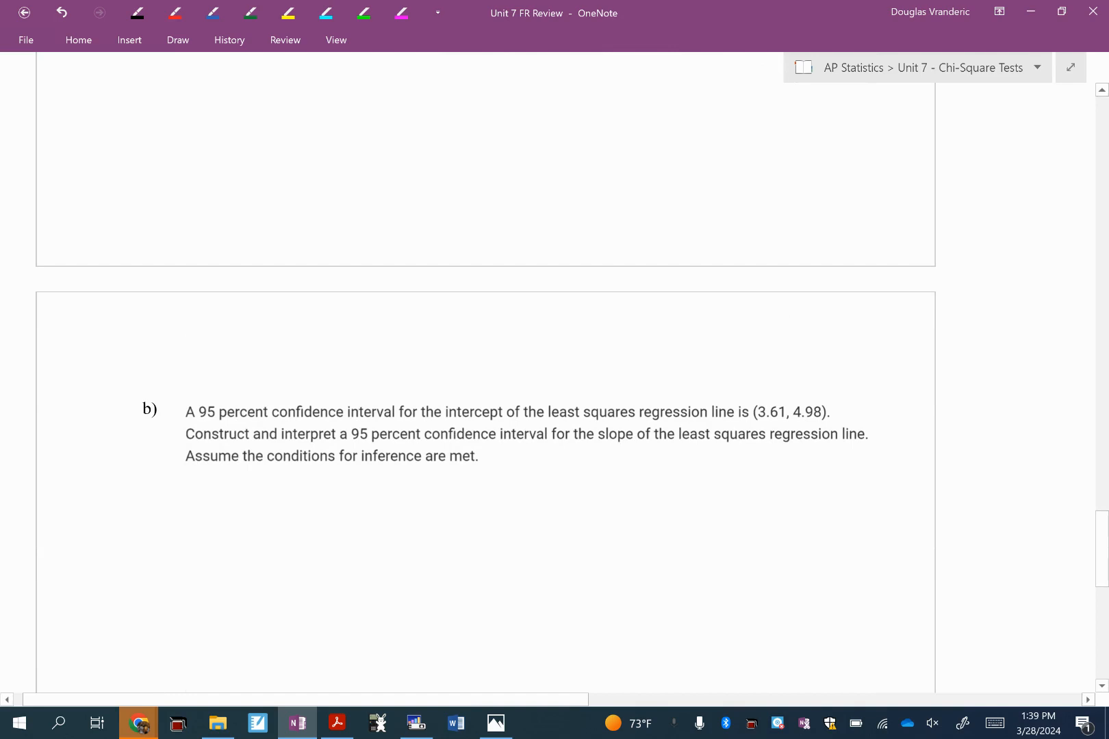
scroll(554, 389, "down", 3)
scroll(555, 390, "down", 3)
scroll(555, 389, "down", 3)
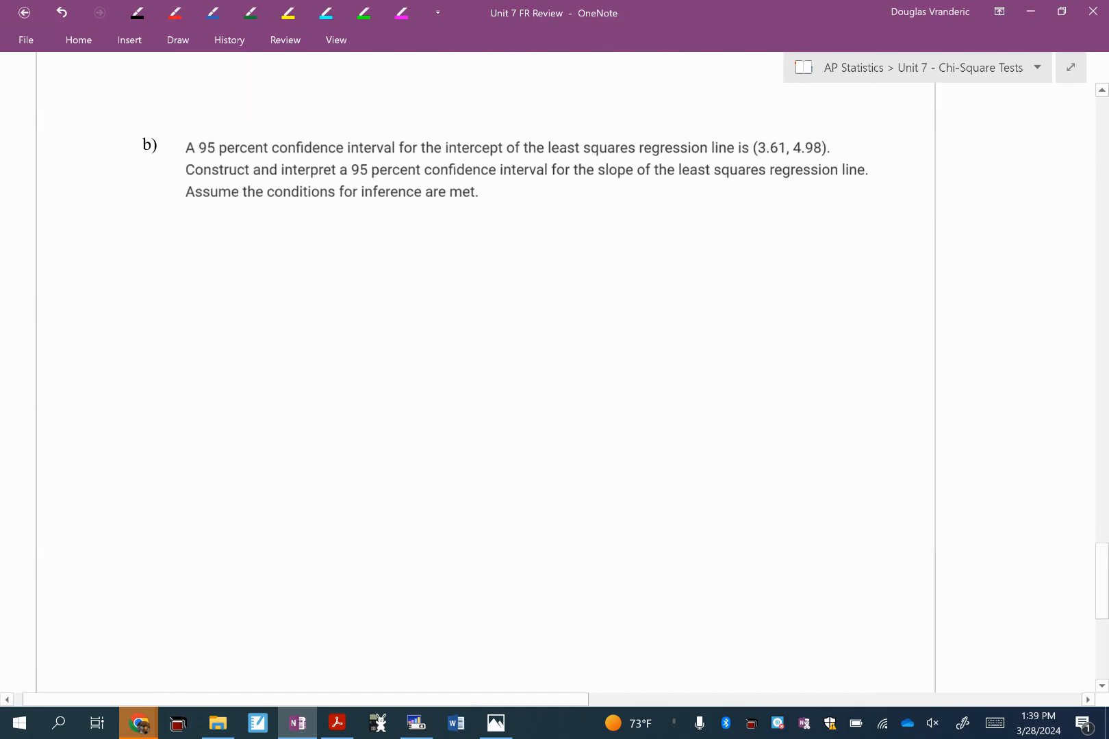
scroll(555, 389, "up", 2)
scroll(554, 389, "up", 2)
scroll(555, 390, "up", 2)
scroll(555, 389, "up", 2)
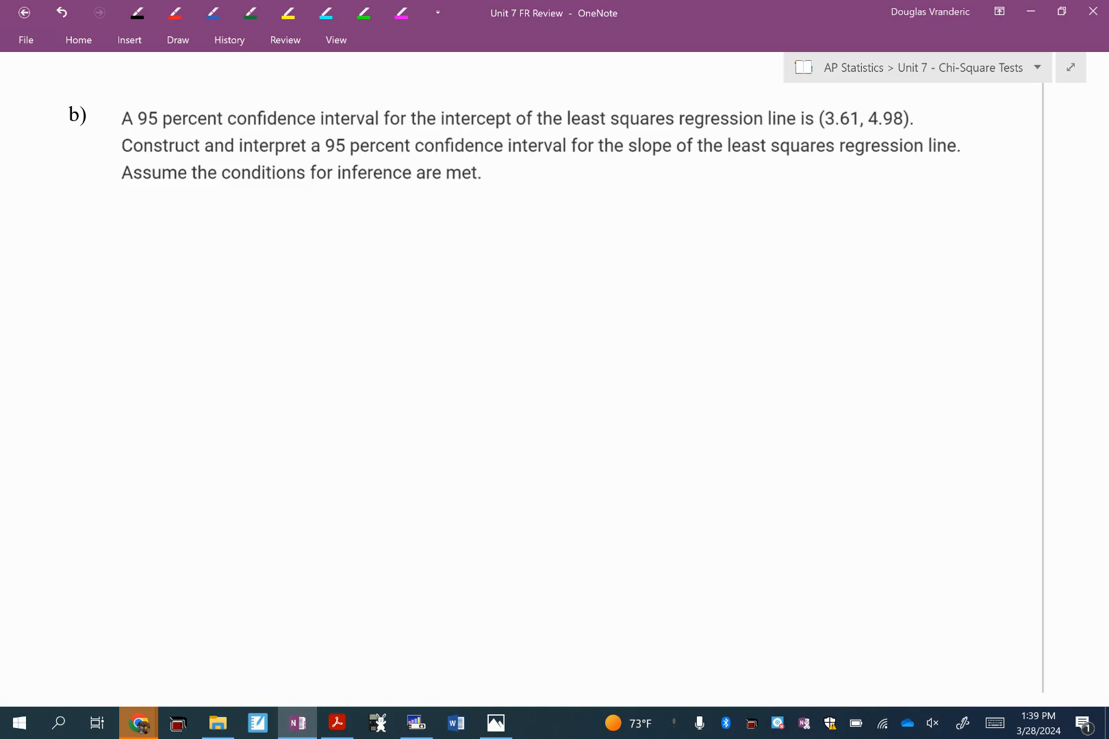
left_click_drag(122, 158, 306, 157)
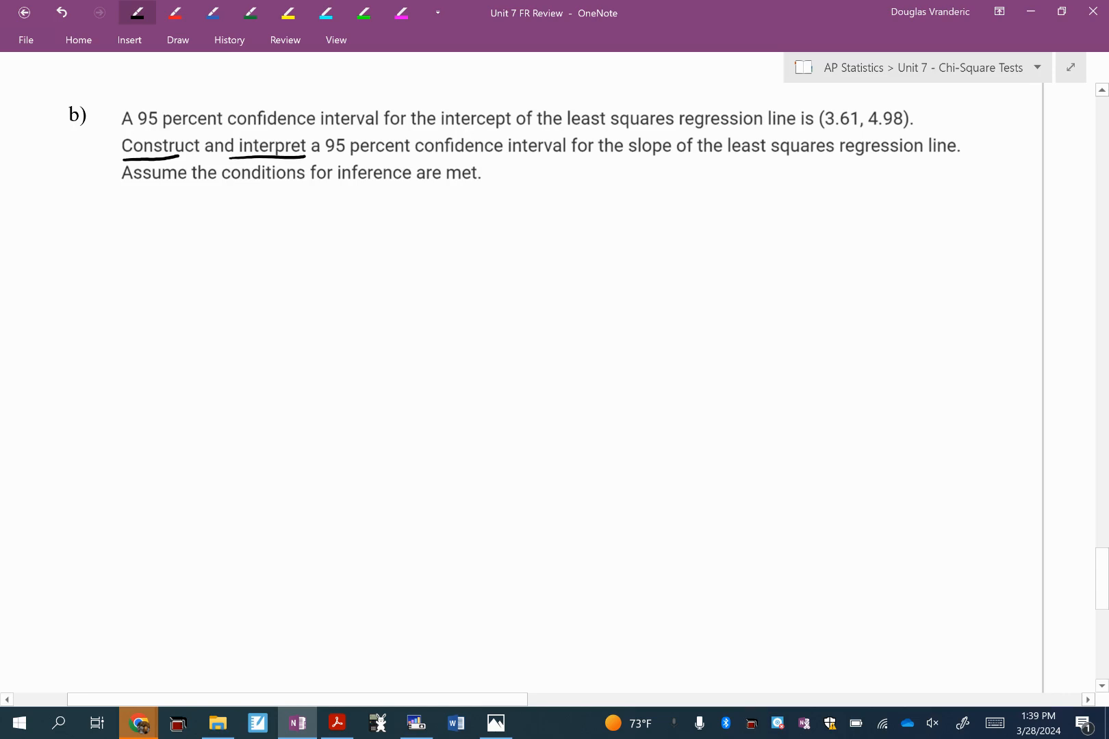
Step: Box the word slope and highlight the given intercept-interval sentence in green
left_click_drag(622, 130, 627, 128)
left_click(364, 12)
left_click_drag(124, 119, 922, 119)
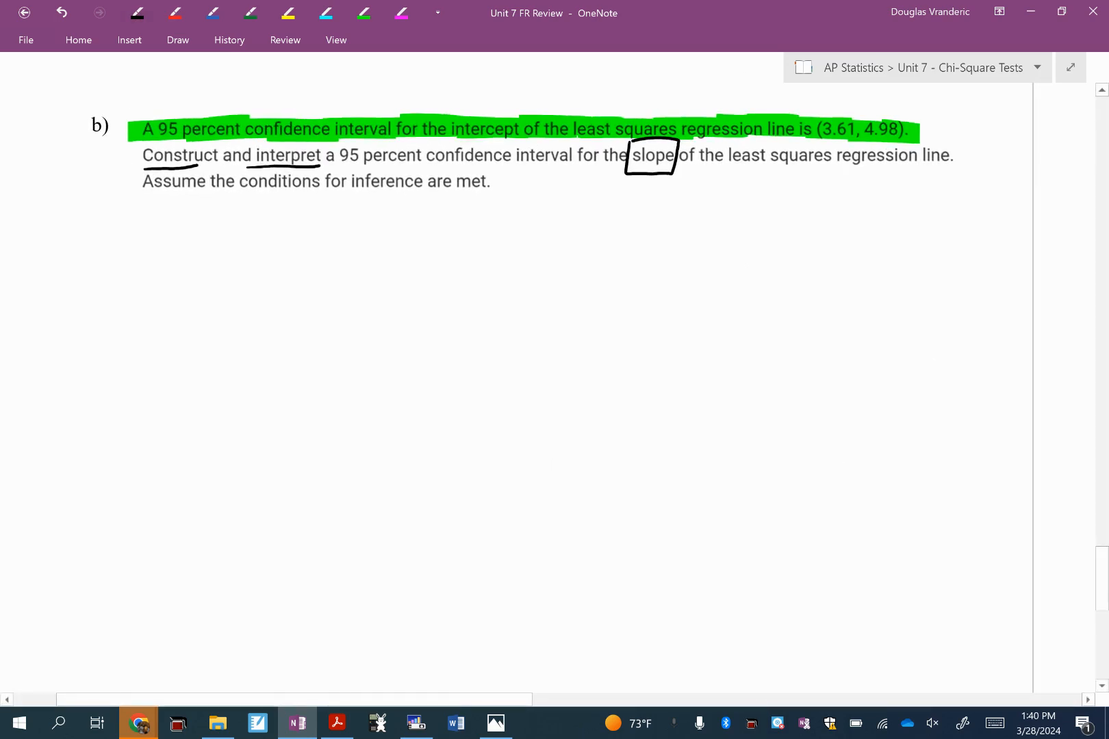
Step: Handwrite 'Statistic ± critical value' as the start of the interval formula
mouse_move(172, 220)
left_mouse_down()
mouse_move(153, 242)
mouse_move(194, 230)
mouse_move(272, 239)
left_mouse_up()
mouse_move(333, 213)
left_mouse_down()
mouse_move(329, 232)
mouse_move(339, 222)
left_mouse_up()
left_click_drag(313, 239, 338, 237)
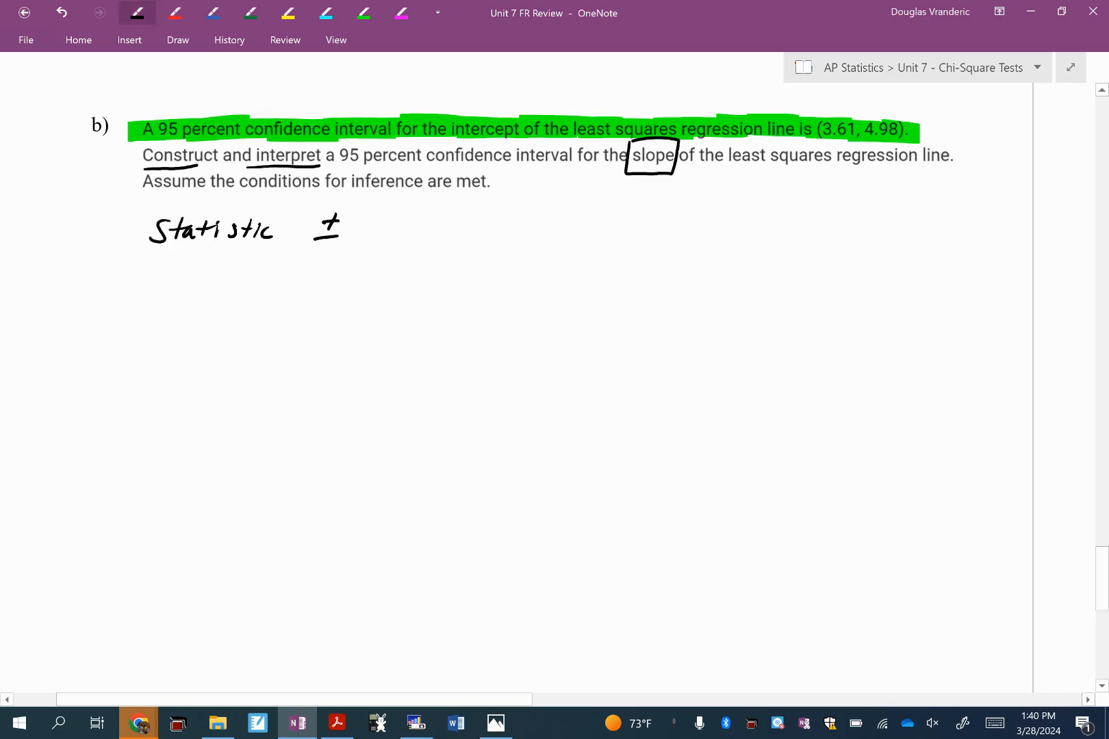
mouse_move(423, 220)
left_mouse_down()
mouse_move(414, 235)
mouse_move(508, 239)
left_mouse_up()
left_click_drag(546, 219, 568, 234)
mouse_move(575, 220)
left_mouse_down()
mouse_move(578, 239)
mouse_move(594, 236)
left_mouse_up()
left_click_drag(598, 229, 694, 232)
Step: Finish the formula with '· St. error of statistic' and begin 1.229 below it
left_click_drag(684, 223, 704, 229)
left_click_drag(726, 225, 759, 231)
left_click_drag(760, 220, 782, 230)
left_click_drag(781, 221, 795, 230)
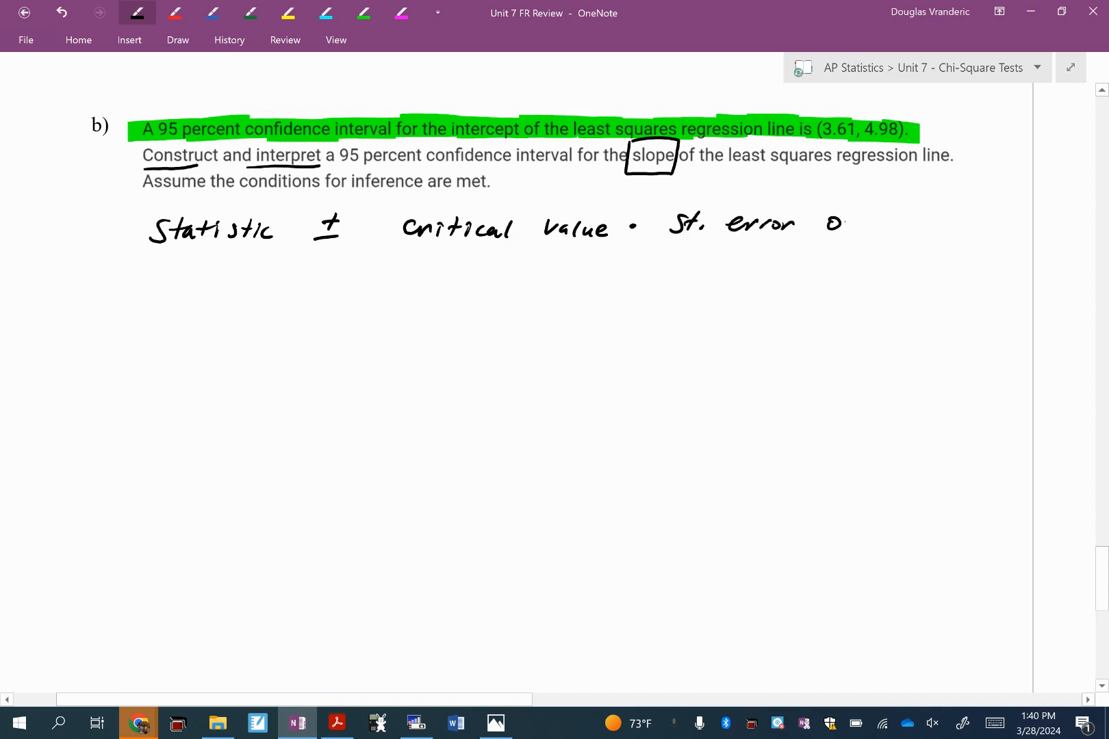
mouse_move(845, 215)
left_mouse_down()
mouse_move(865, 229)
mouse_move(972, 230)
left_mouse_up()
left_click_drag(963, 222, 994, 230)
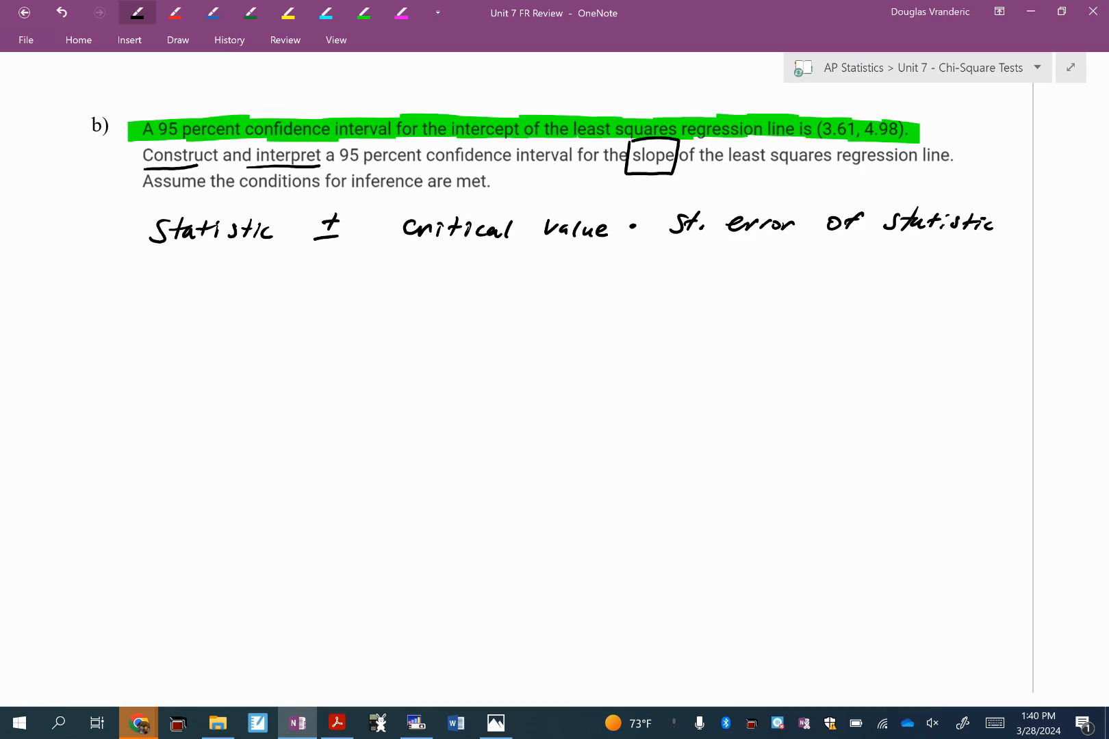
mouse_move(168, 296)
left_mouse_down()
mouse_move(158, 333)
mouse_move(260, 333)
left_mouse_up()
left_click(174, 330)
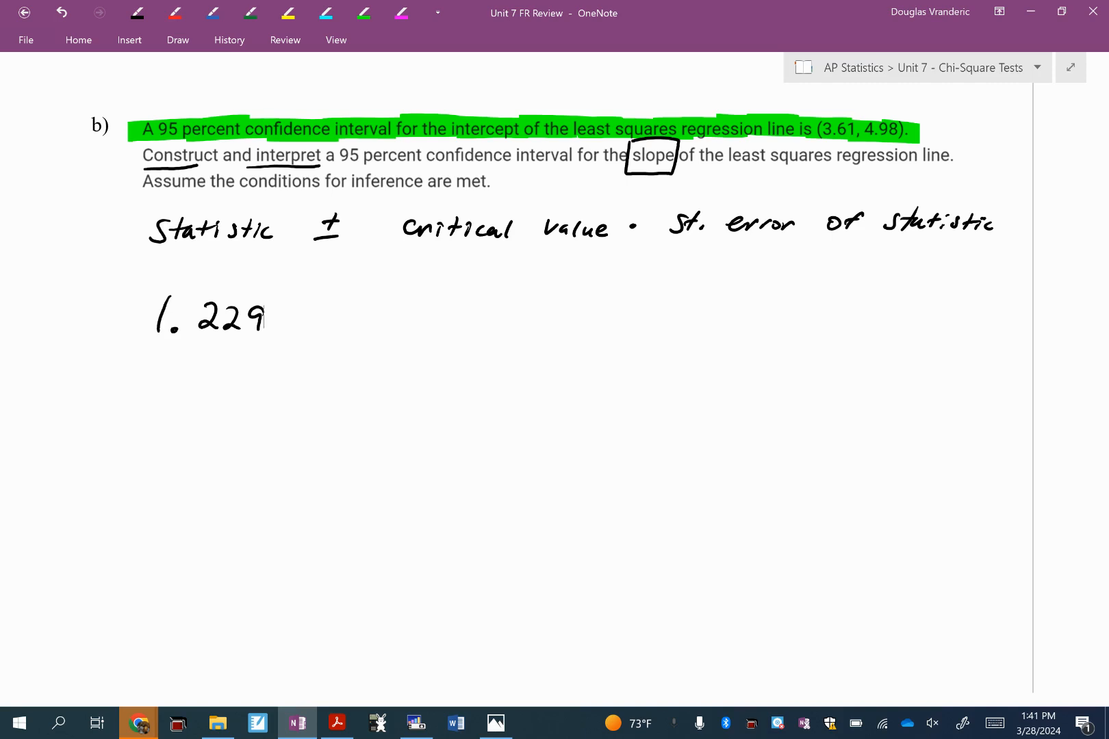
left_click_drag(316, 315, 340, 314)
mouse_move(327, 304)
left_mouse_down()
mouse_move(326, 330)
mouse_move(341, 331)
left_mouse_up()
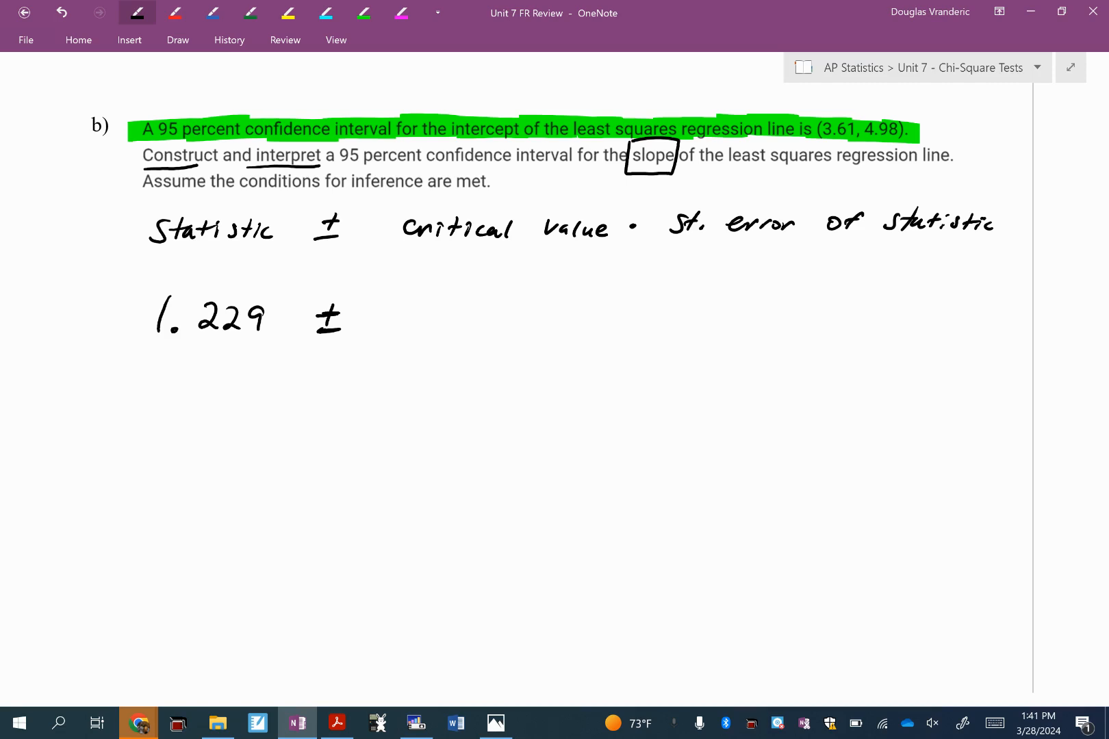
mouse_move(459, 299)
left_mouse_down()
mouse_move(450, 336)
mouse_move(456, 318)
left_mouse_up()
mouse_move(498, 285)
left_mouse_down()
mouse_move(498, 307)
mouse_move(511, 304)
left_mouse_up()
mouse_move(490, 308)
left_mouse_down()
mouse_move(508, 287)
mouse_move(506, 312)
left_mouse_up()
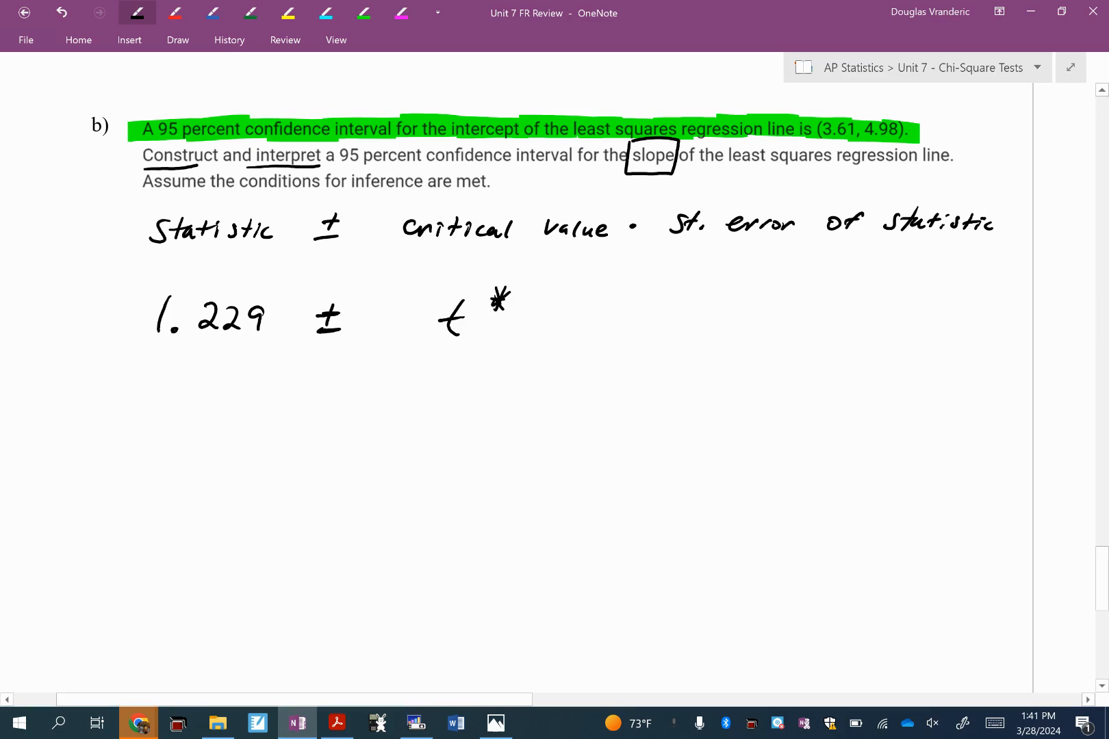
scroll(554, 346, "up", 3)
scroll(555, 346, "up", 5)
scroll(555, 347, "up", 3)
scroll(554, 346, "up", 3)
scroll(554, 347, "up", 3)
scroll(554, 347, "up", 2)
scroll(554, 346, "up", 2)
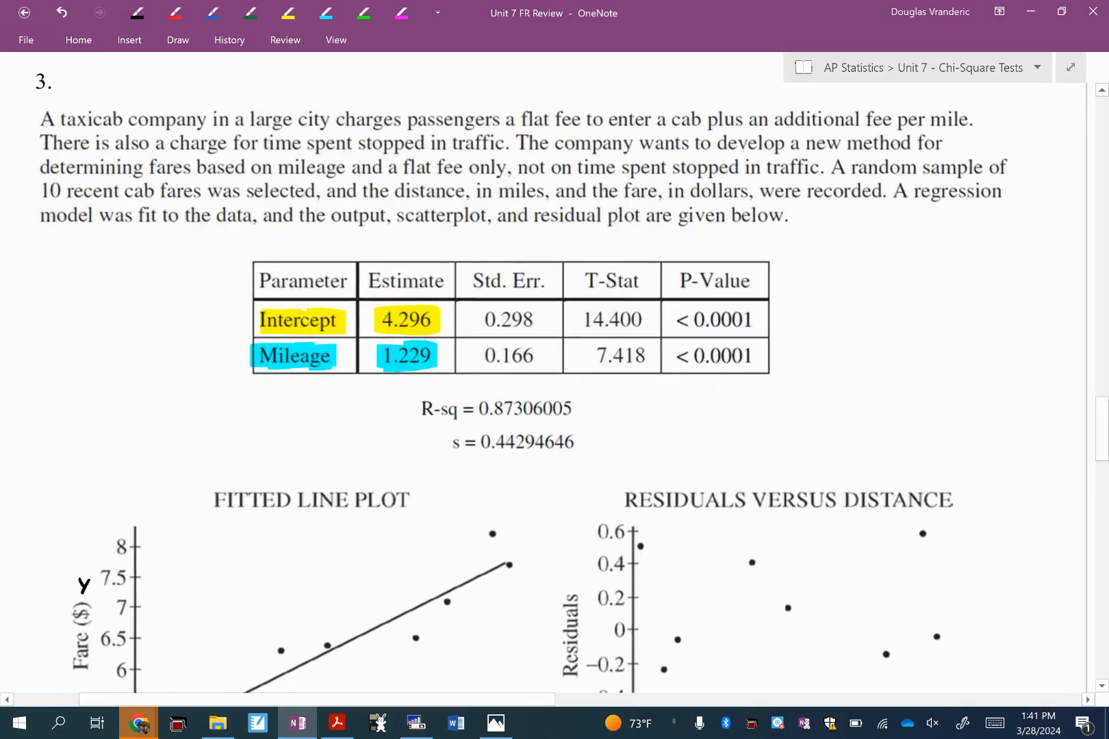
scroll(554, 347, "down", 1)
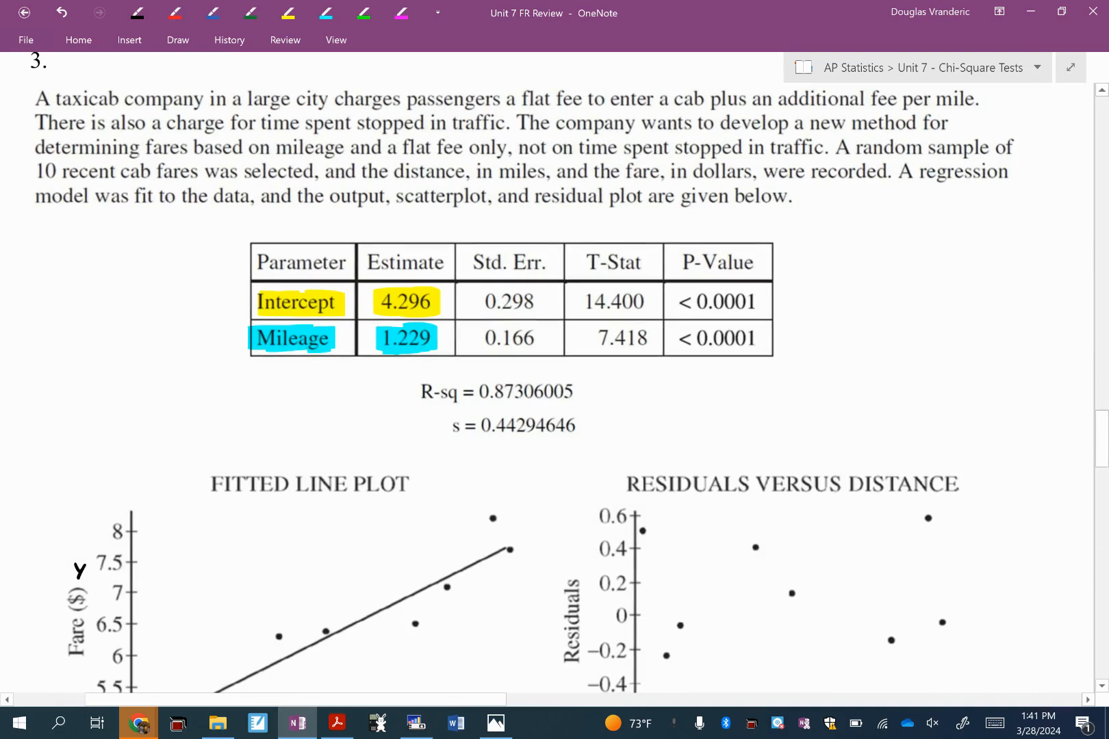
scroll(555, 346, "down", 5)
scroll(555, 346, "down", 5)
scroll(555, 346, "down", 2)
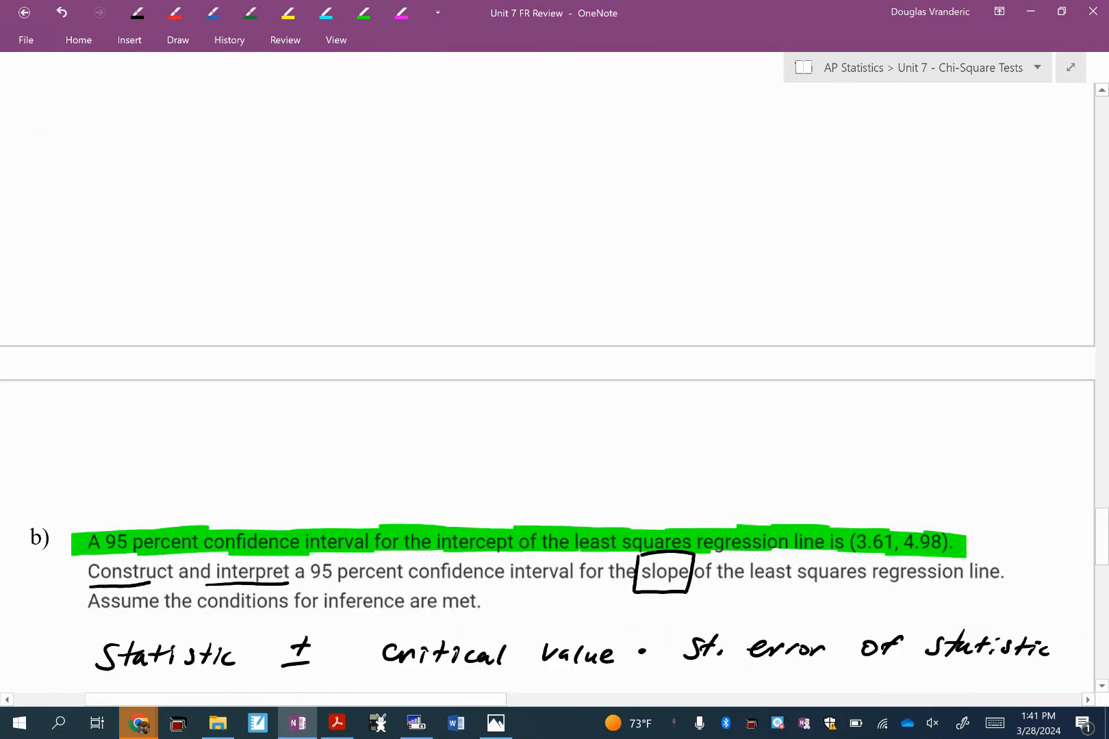
scroll(555, 346, "down", 5)
left_click_drag(460, 298, 460, 317)
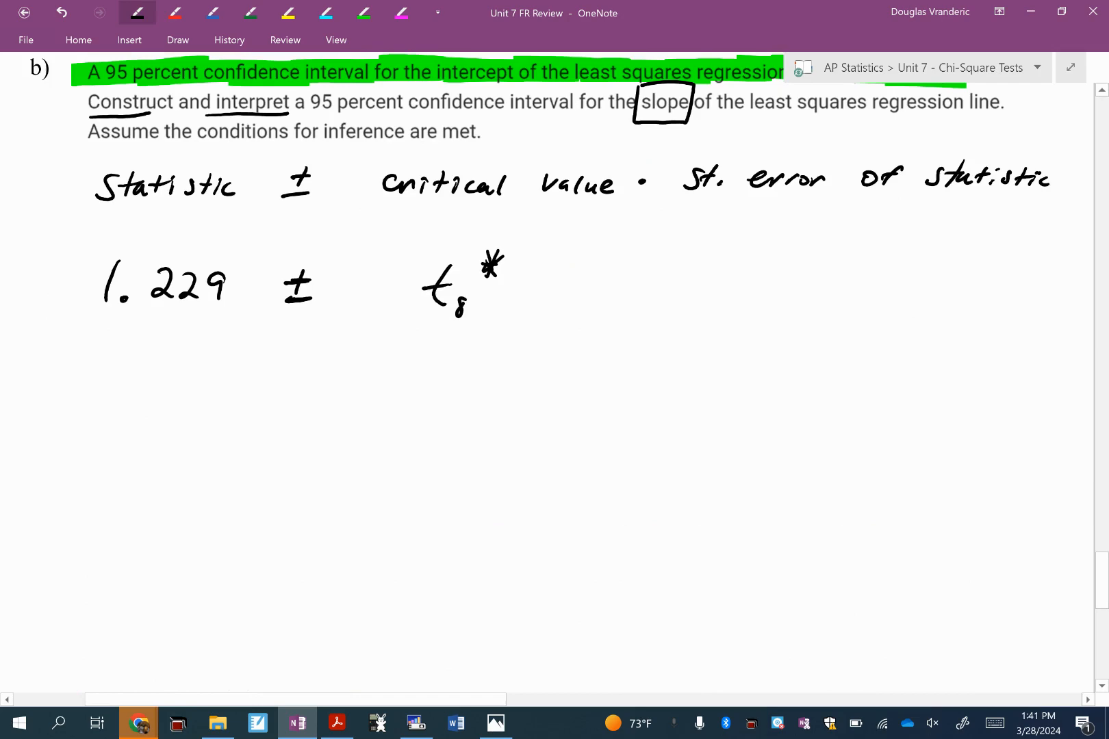
scroll(554, 346, "up", 2)
scroll(555, 347, "up", 8)
scroll(554, 346, "up", 5)
scroll(554, 346, "up", 4)
scroll(555, 346, "up", 1)
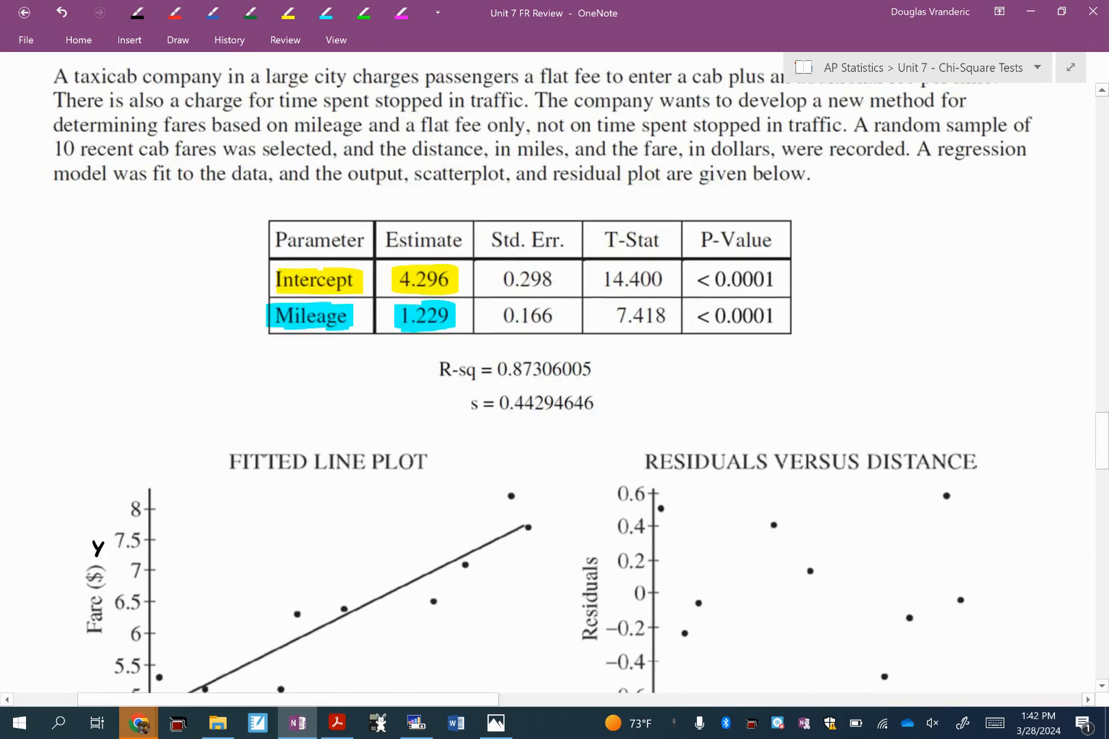
scroll(555, 346, "down", 5)
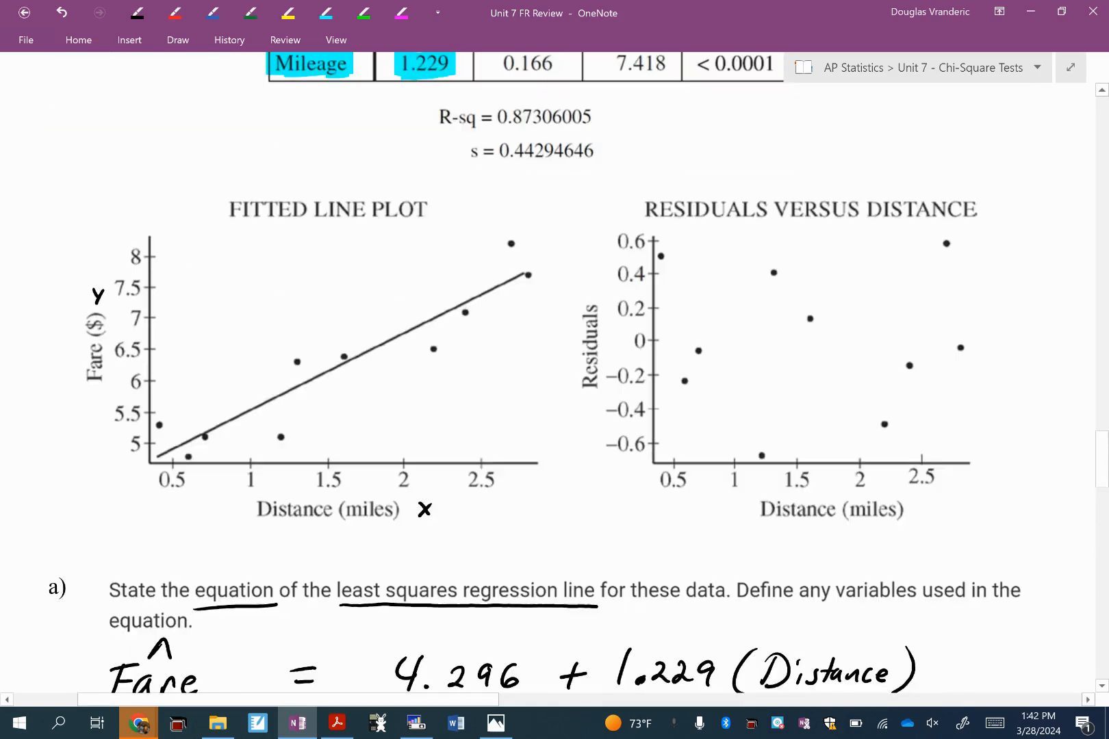
scroll(555, 346, "down", 5)
scroll(555, 346, "down", 6)
scroll(554, 347, "down", 4)
scroll(554, 346, "down", 3)
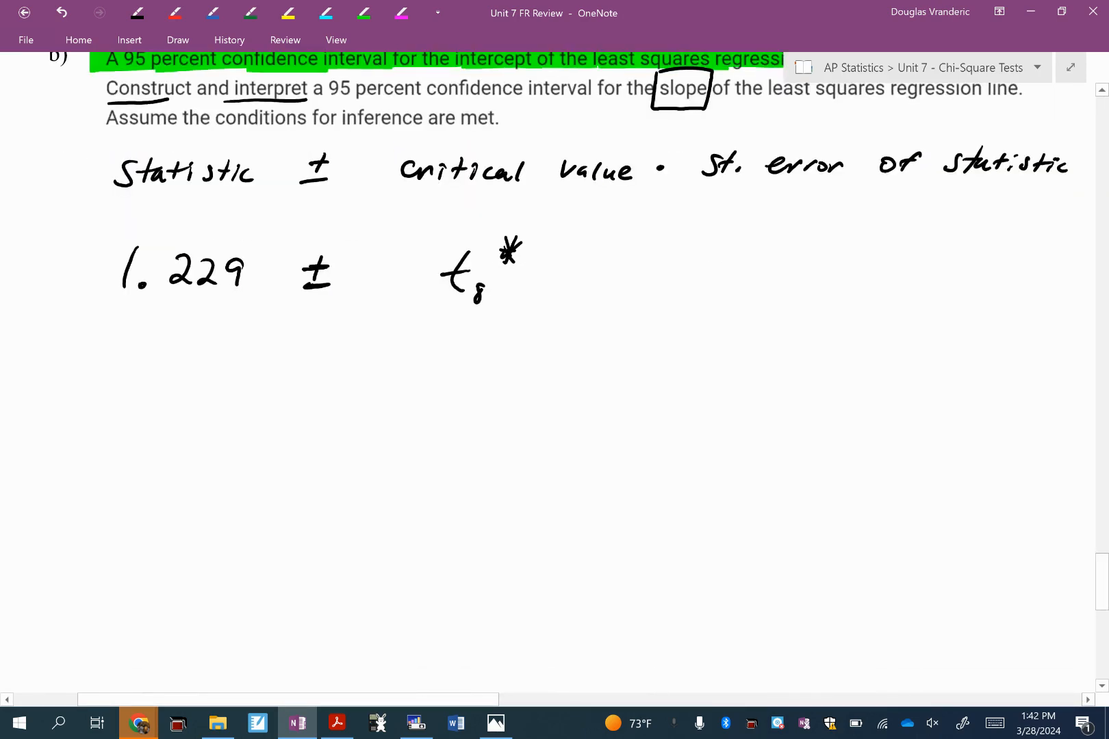
Step: With the black pen, draw the multiplication dot after t*₈
left_click(137, 13)
left_click(578, 273)
scroll(554, 347, "up", 5)
scroll(555, 346, "up", 5)
scroll(554, 347, "up", 5)
scroll(554, 347, "up", 3)
scroll(555, 346, "up", 3)
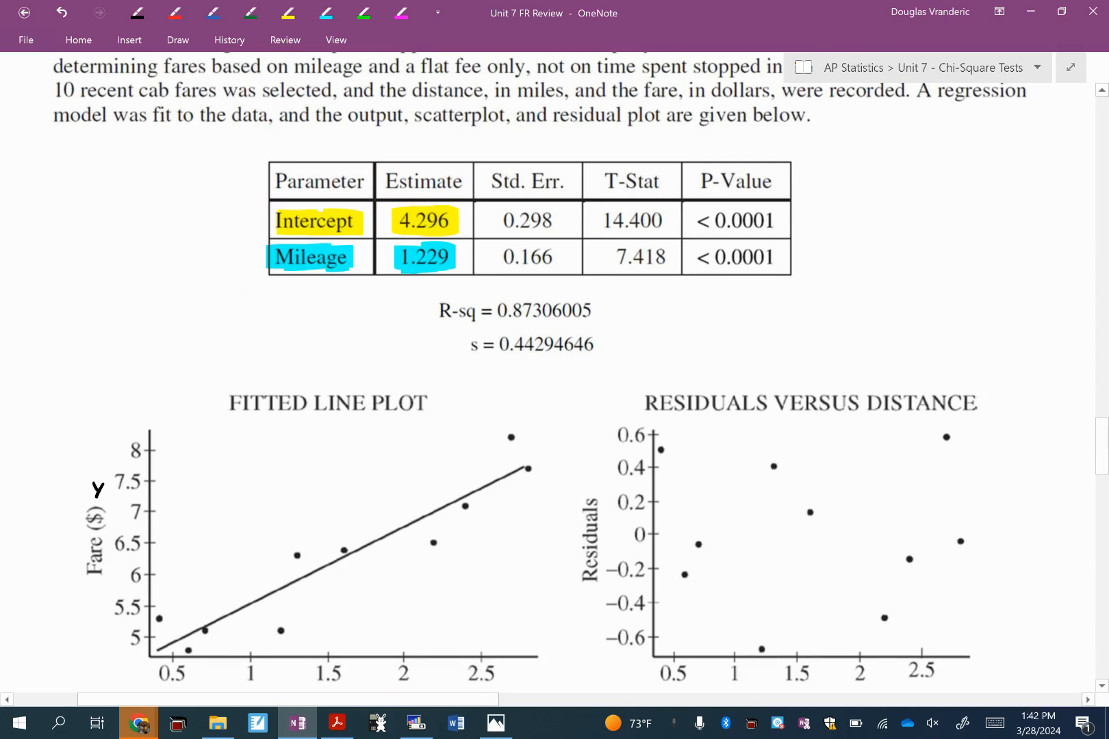
scroll(555, 389, "down", 15)
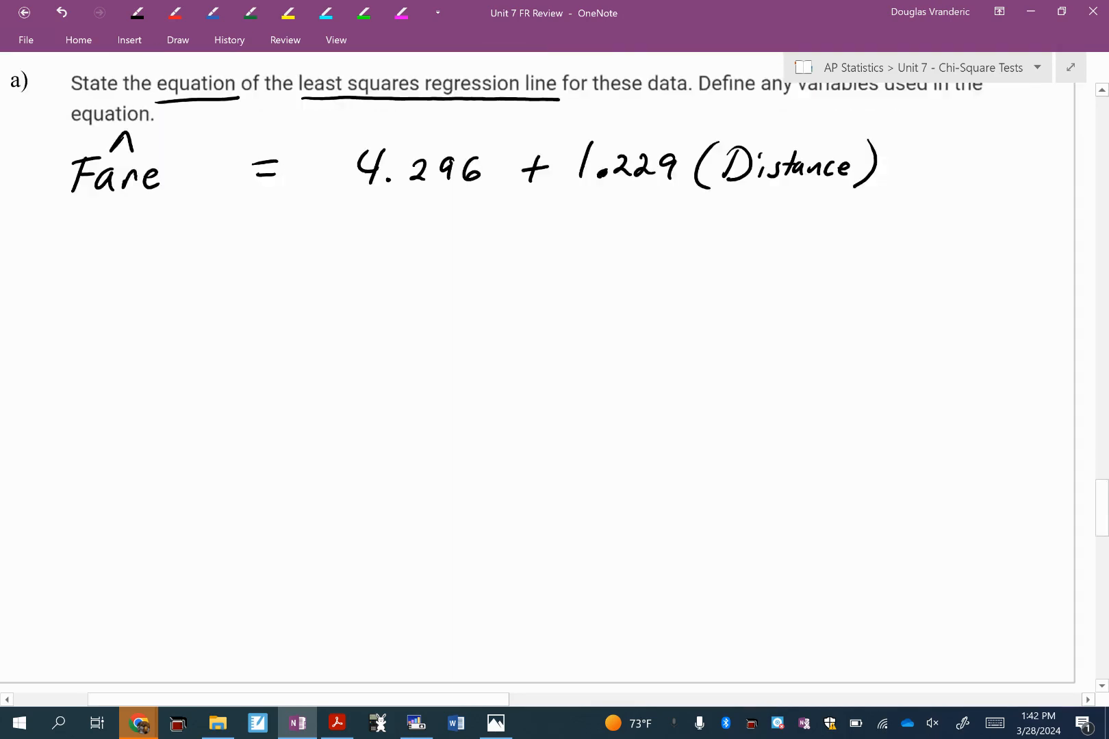
scroll(555, 390, "down", 5)
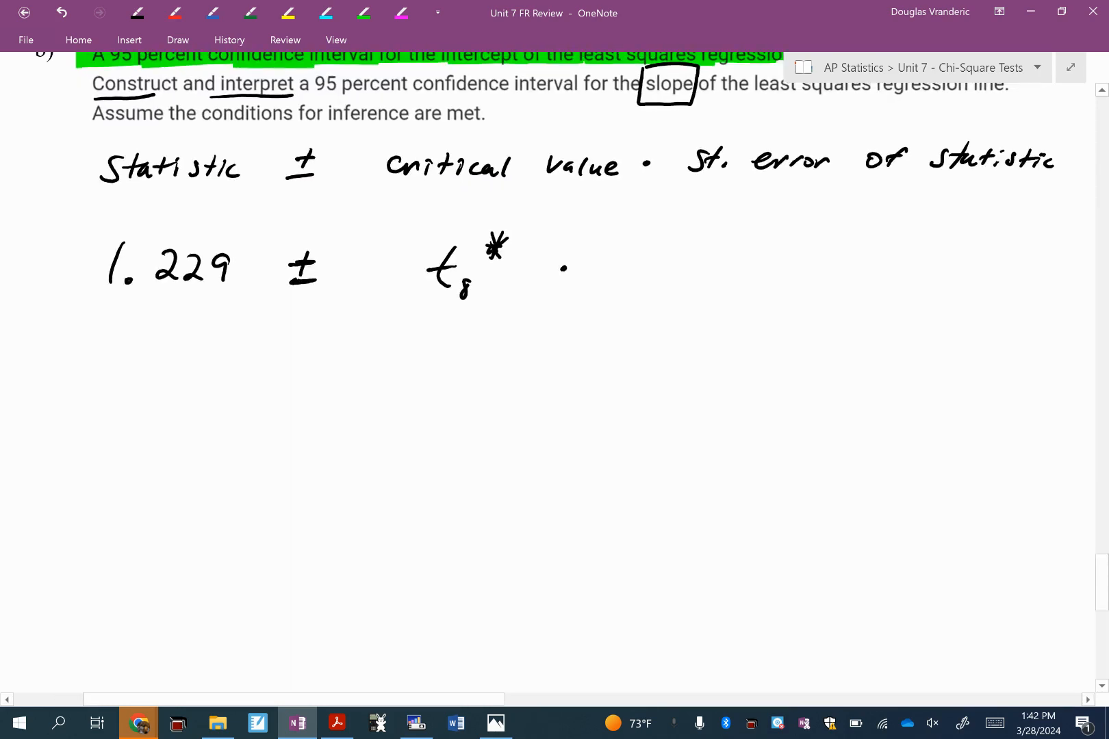
Step: Handwrite (0.166) after the dot, completing 1.229 ± t*₈ · (0.166)
mouse_move(645, 406)
left_mouse_down()
mouse_move(642, 450)
mouse_move(676, 445)
left_mouse_up()
left_click(688, 439)
mouse_move(708, 255)
left_mouse_down()
mouse_move(711, 284)
mouse_move(758, 282)
left_mouse_up()
left_click_drag(775, 249, 773, 291)
left_click_drag(564, 265, 568, 270)
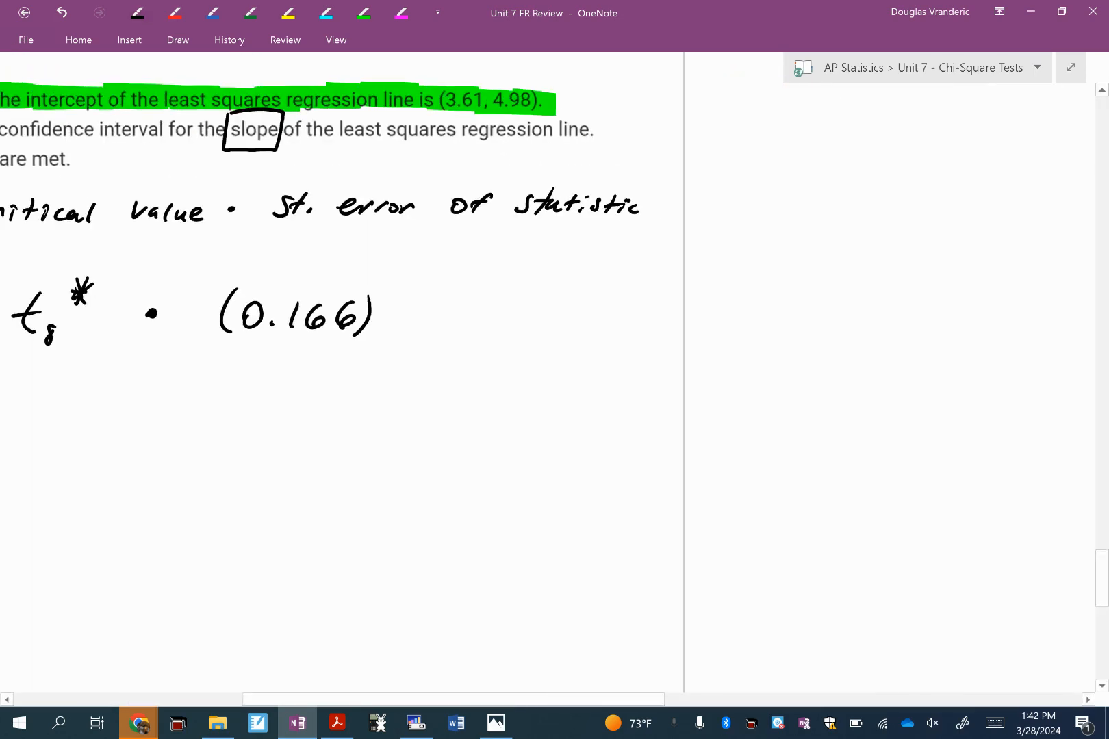
Step: Sketch a bell curve with two cutoffs, 95% labelled in the middle and arrows into the tails
mouse_move(579, 459)
left_mouse_down()
mouse_move(645, 449)
mouse_move(893, 355)
mouse_move(991, 440)
left_mouse_up()
mouse_move(676, 415)
left_mouse_down()
mouse_move(671, 455)
mouse_move(941, 438)
left_mouse_up()
left_click_drag(940, 423, 936, 452)
mouse_move(789, 398)
left_mouse_down()
mouse_move(804, 429)
mouse_move(867, 398)
mouse_move(867, 428)
left_mouse_up()
left_click_drag(866, 419, 870, 426)
left_click_drag(640, 418, 648, 445)
left_click_drag(975, 415, 956, 443)
left_click_drag(953, 436, 969, 443)
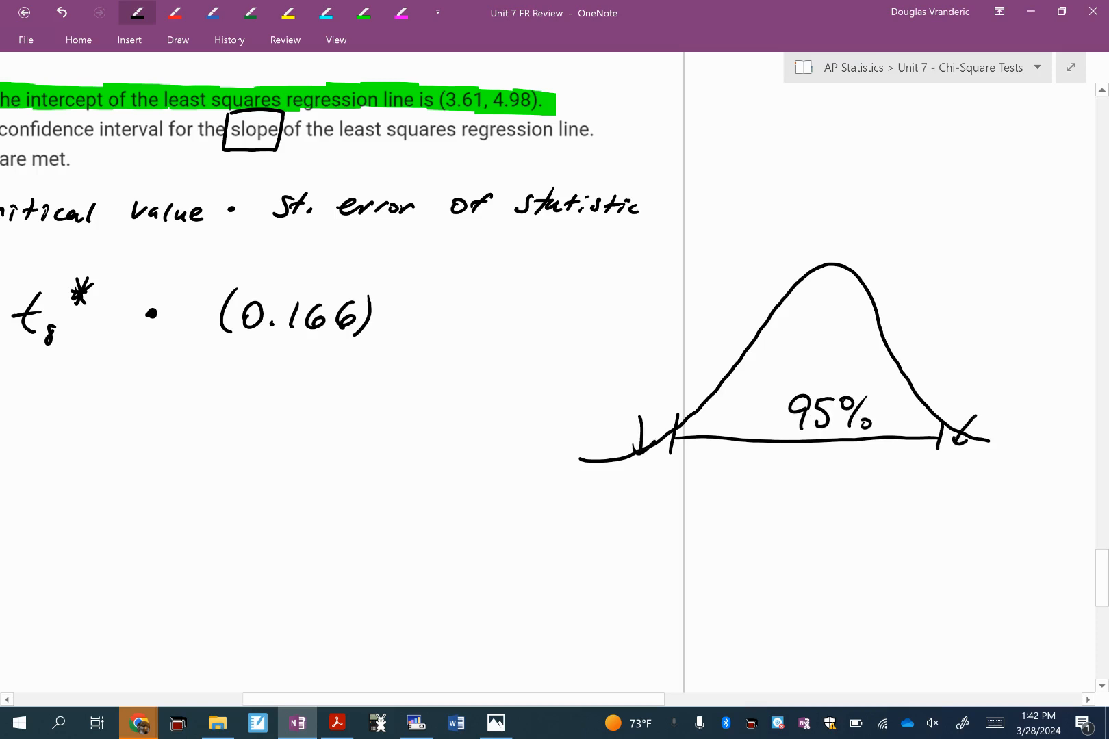
Step: Label each tail of the curve 2.5%
left_click_drag(590, 366, 603, 383)
mouse_move(610, 379)
left_mouse_down()
mouse_move(652, 367)
mouse_move(653, 379)
left_mouse_up()
left_click_drag(664, 374, 668, 383)
left_click_drag(966, 380, 989, 398)
mouse_move(1020, 376)
left_mouse_down()
mouse_move(1004, 395)
mouse_move(1033, 386)
mouse_move(1031, 402)
left_mouse_up()
left_click_drag(1047, 395, 1050, 402)
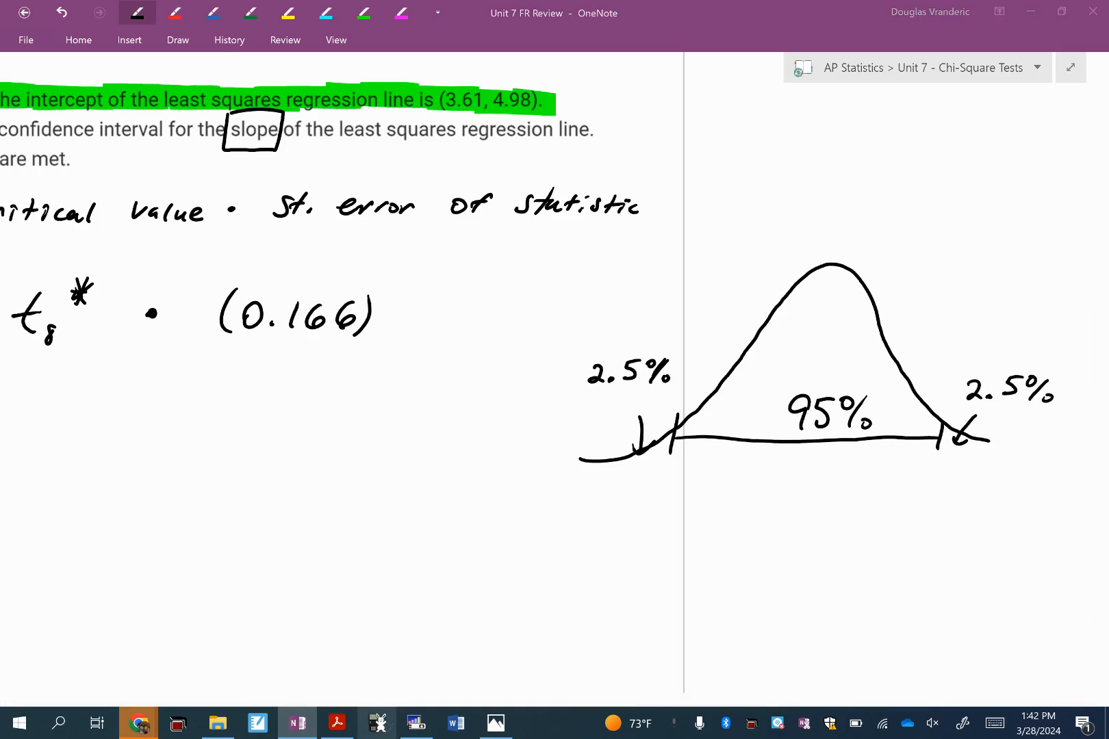
Step: Launch Wabbitemu, load the calculator ROM and clear the startup message
left_click(378, 723)
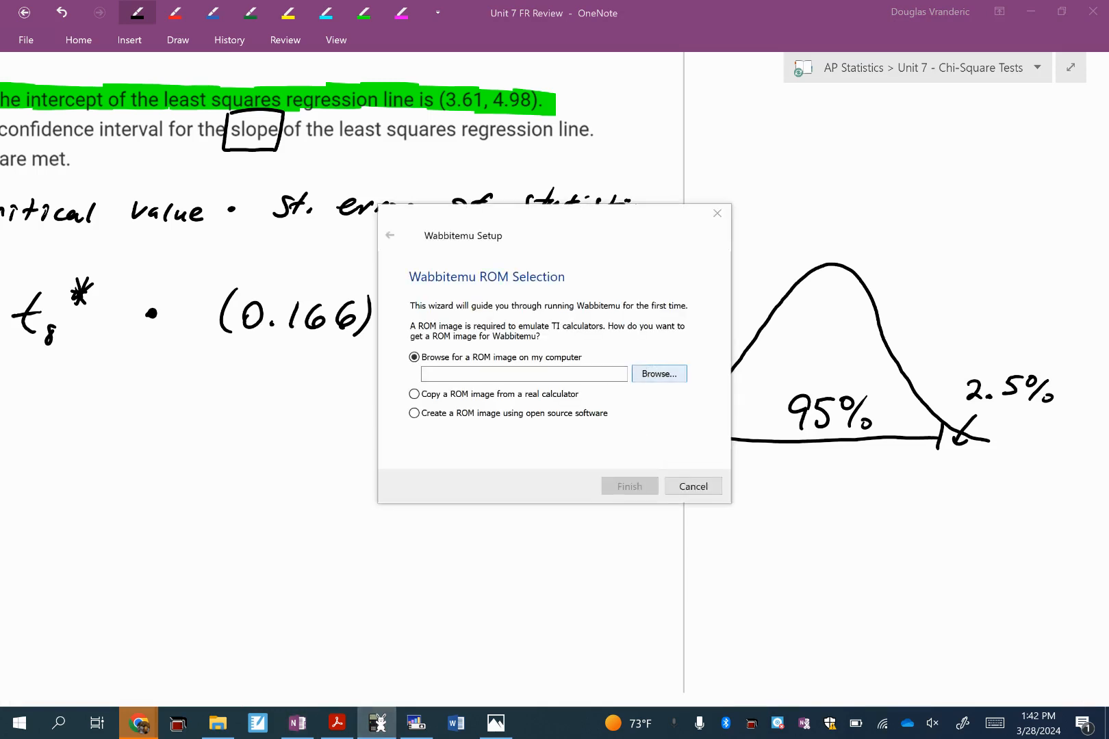
left_click(656, 373)
double_click(582, 336)
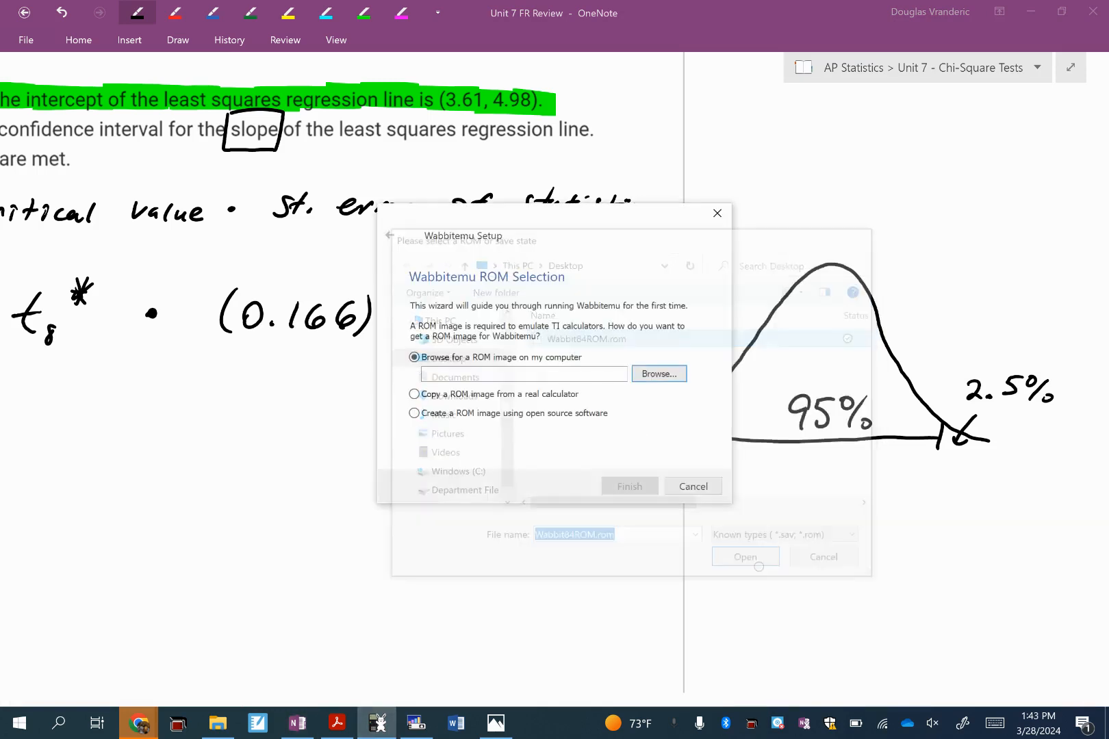
left_click(629, 485)
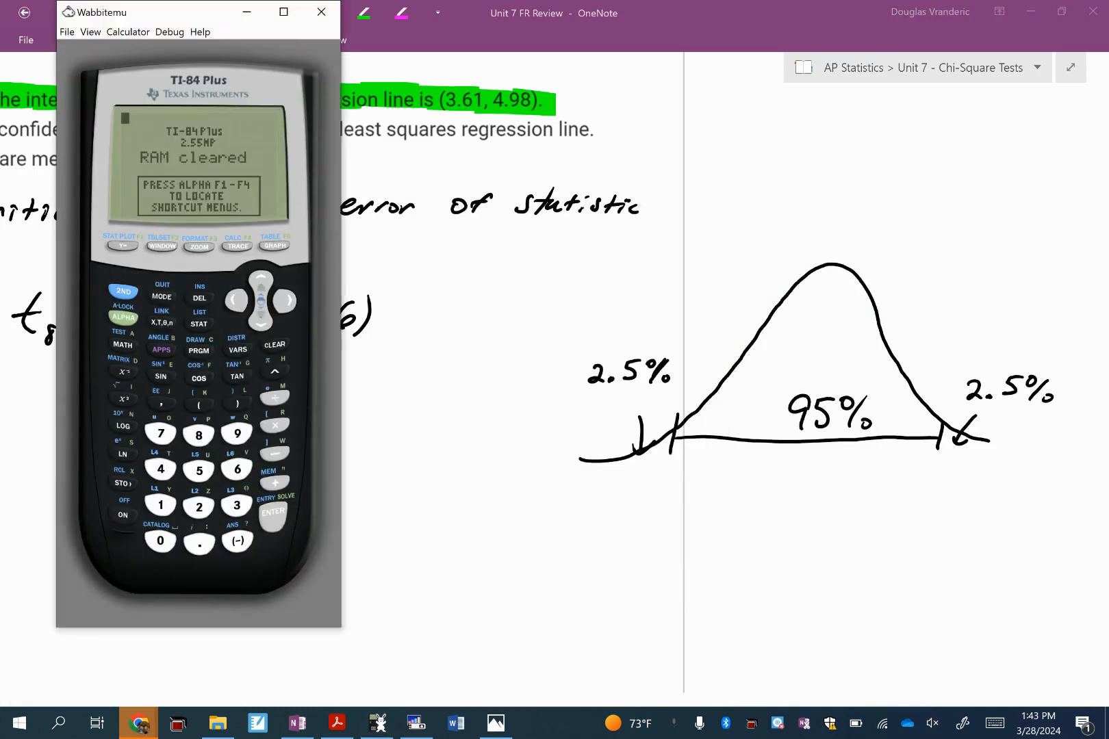
left_click(261, 402)
Step: Open invT and enter area .025 with 8 degrees of freedom
left_click(79, 337)
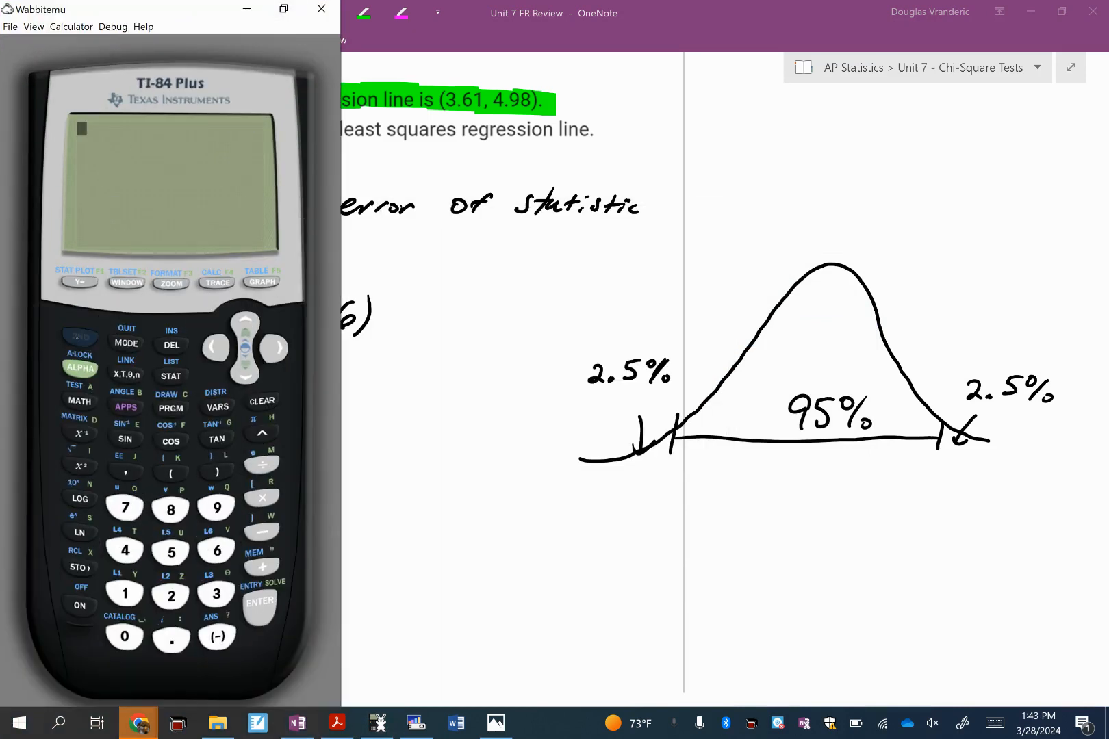
left_click(218, 406)
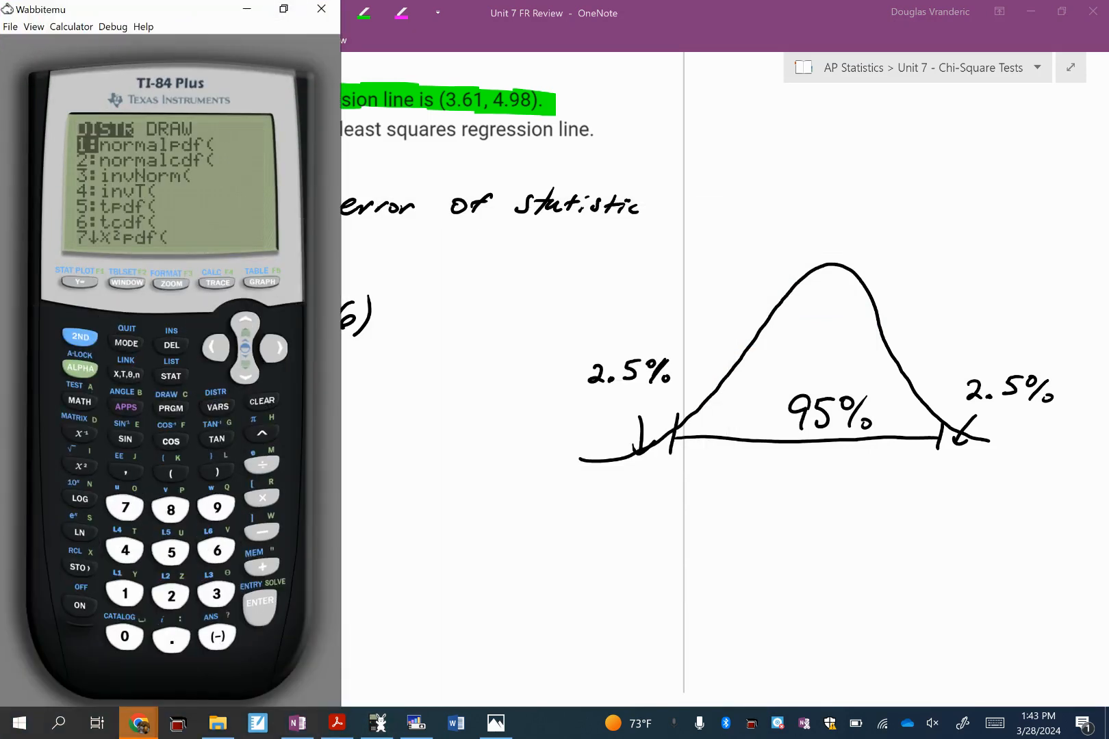
left_click(125, 550)
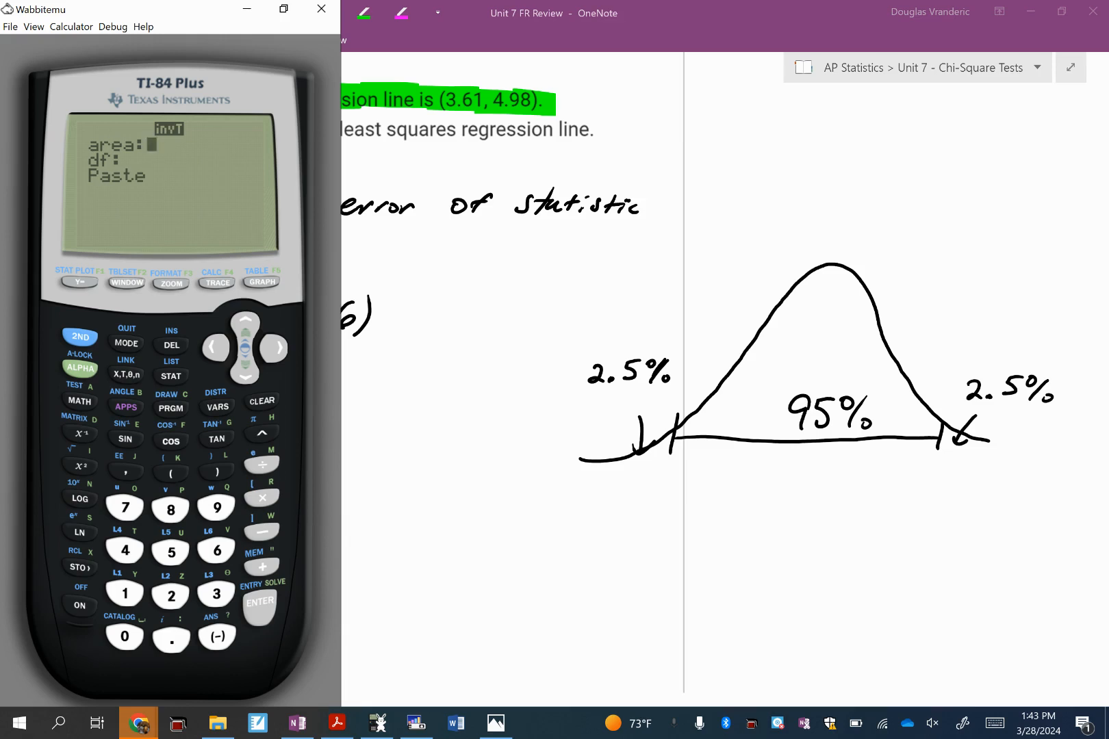
left_click(172, 639)
left_click(125, 637)
left_click(171, 595)
left_click(170, 553)
left_click(245, 375)
left_click(171, 509)
Step: Paste and compute invT(.025,8) = -2.306004133, then hide the calculator
left_click(244, 371)
left_click(259, 606)
left_click(258, 606)
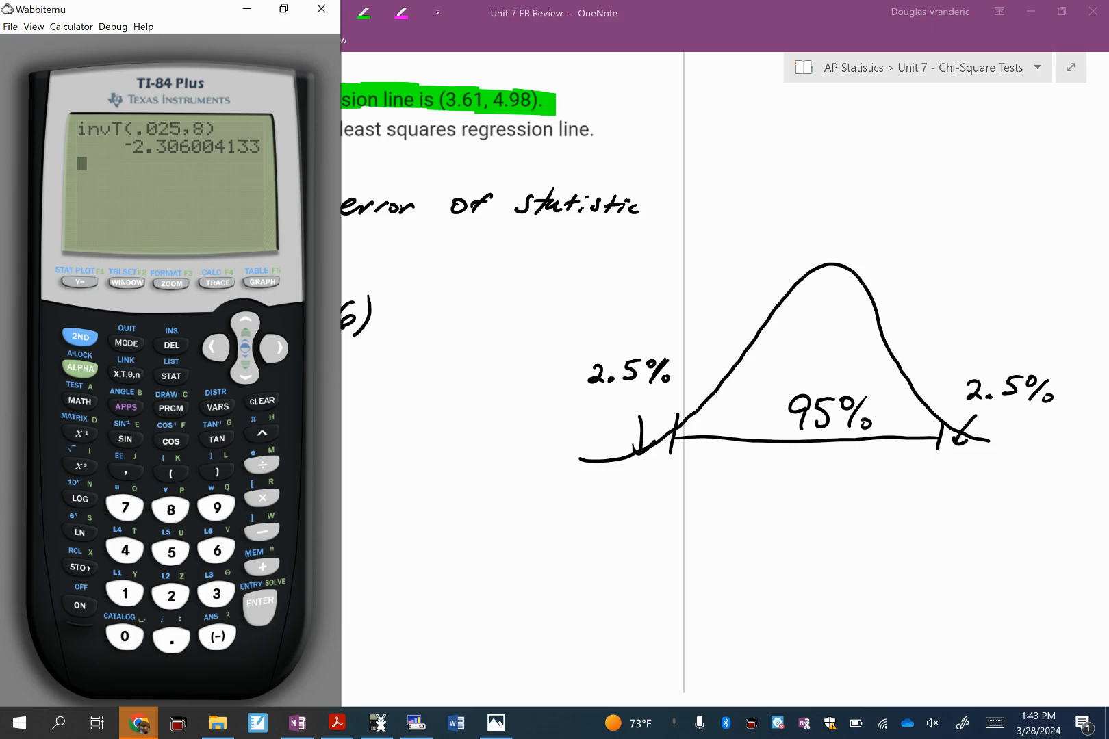
key("alt+Tab")
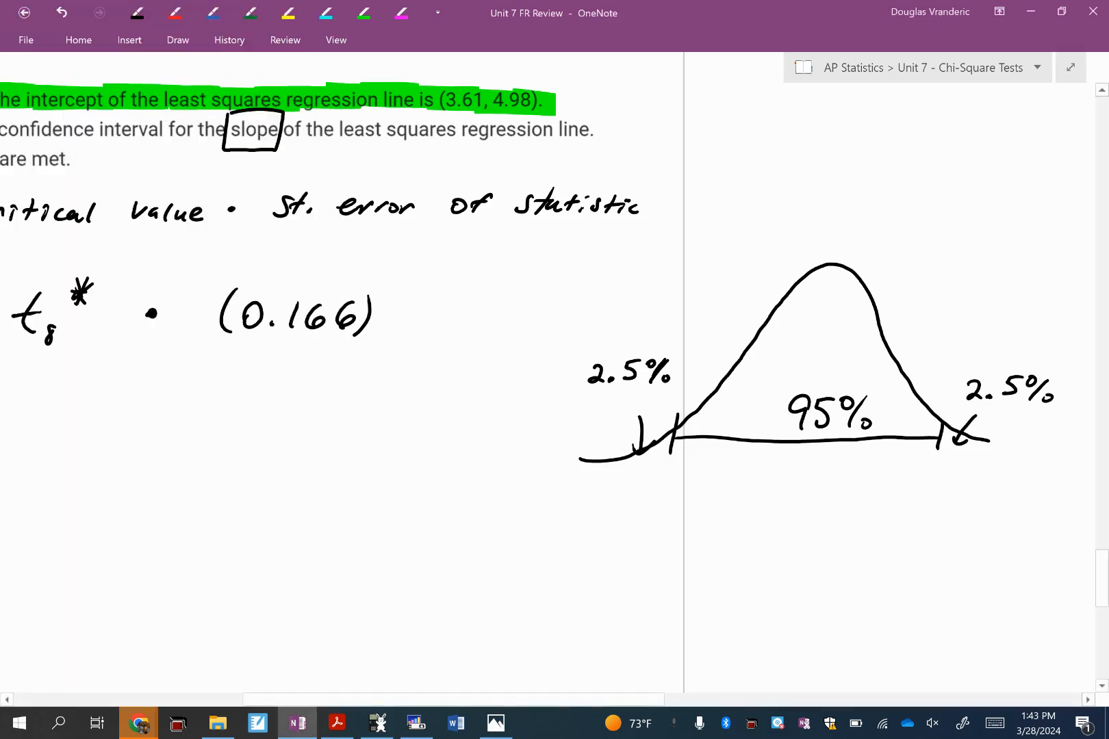
Step: Handwrite the new line 1.229 ± (2.306)(0.166) below the t* line
mouse_move(203, 346)
left_mouse_down()
mouse_move(221, 367)
mouse_move(295, 367)
mouse_move(195, 380)
left_mouse_up()
left_click_drag(312, 341, 315, 376)
mouse_move(345, 340)
left_mouse_down()
mouse_move(335, 379)
mouse_move(402, 370)
left_mouse_up()
mouse_move(421, 350)
left_mouse_down()
mouse_move(423, 369)
mouse_move(459, 380)
left_mouse_up()
scroll(434, 346, "left", 3)
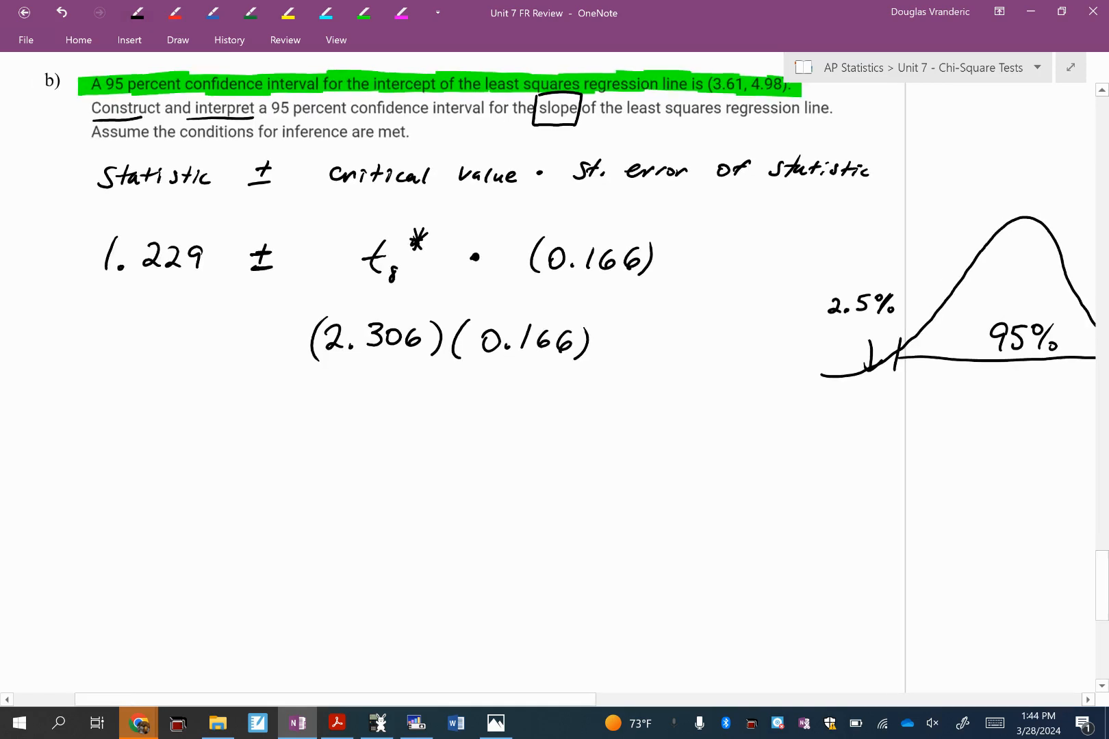
mouse_move(268, 326)
left_mouse_down()
mouse_move(265, 350)
mouse_move(274, 338)
mouse_move(275, 354)
left_mouse_up()
mouse_move(135, 327)
left_mouse_down()
mouse_move(132, 358)
mouse_move(146, 356)
left_mouse_up()
mouse_move(161, 343)
left_mouse_down()
mouse_move(173, 338)
mouse_move(172, 359)
mouse_move(212, 355)
left_mouse_up()
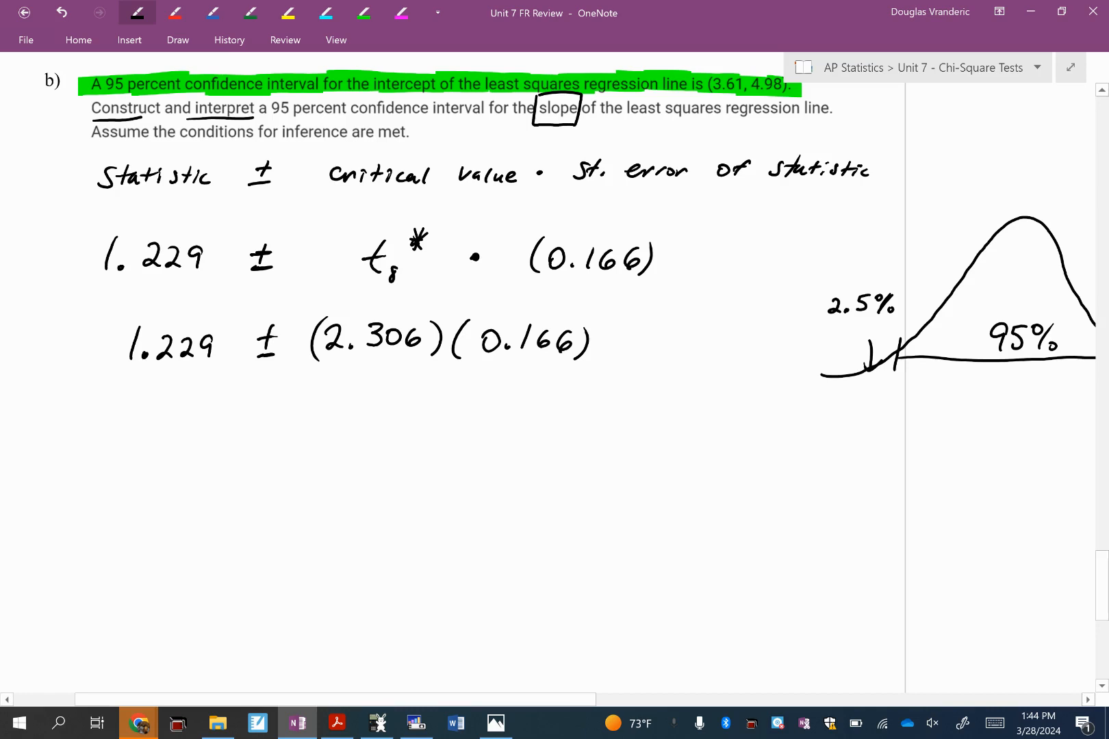
Step: In Wabbitemu multiply the critical value -2.306 by .166 to get margin ≈ -.3828
left_click(378, 723)
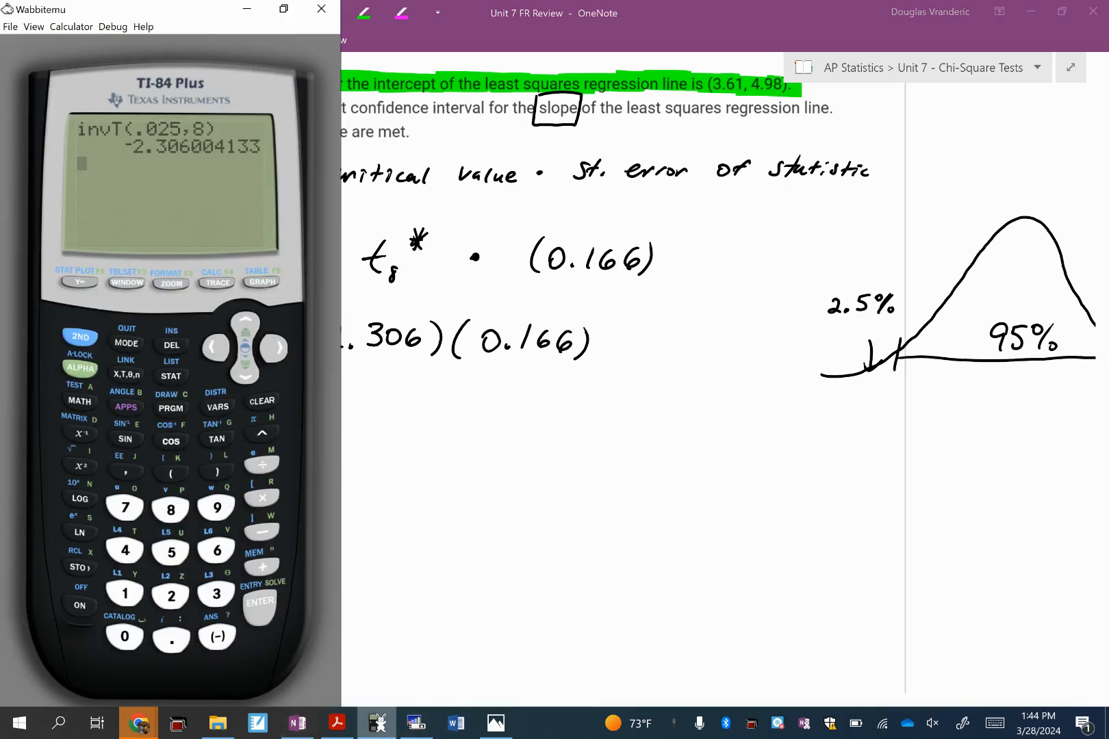
key("Up")
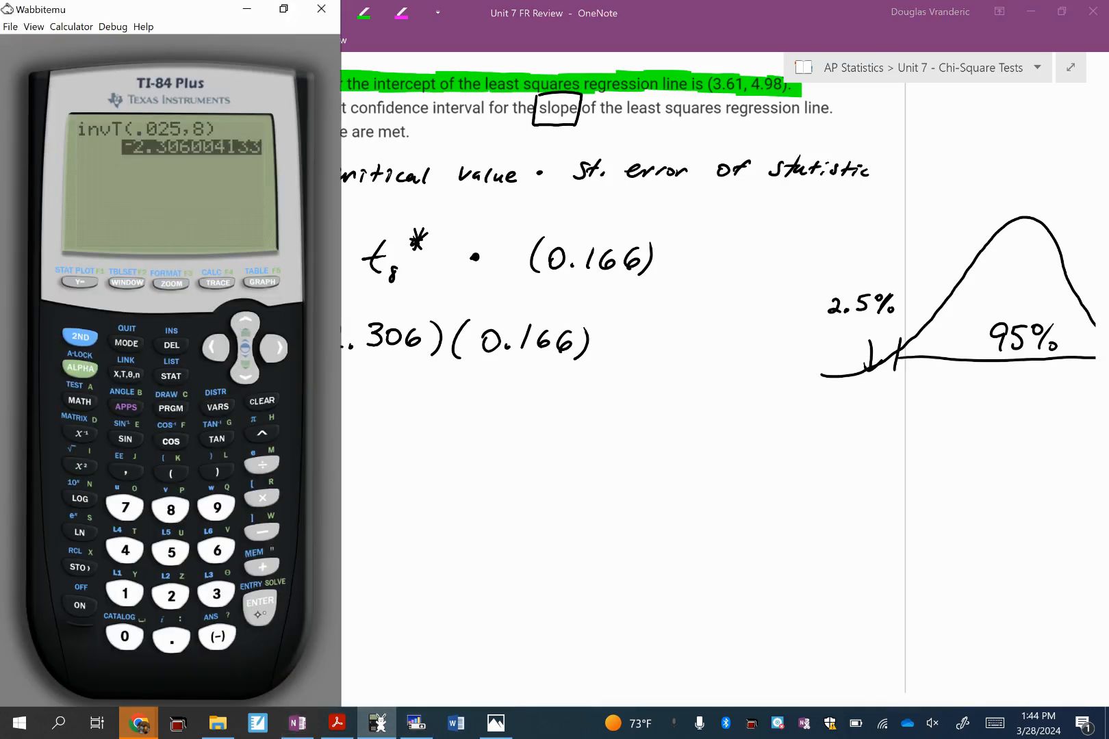
key("Return")
left_click(261, 500)
left_click(170, 640)
left_click(126, 594)
left_click(217, 550)
left_click(259, 606)
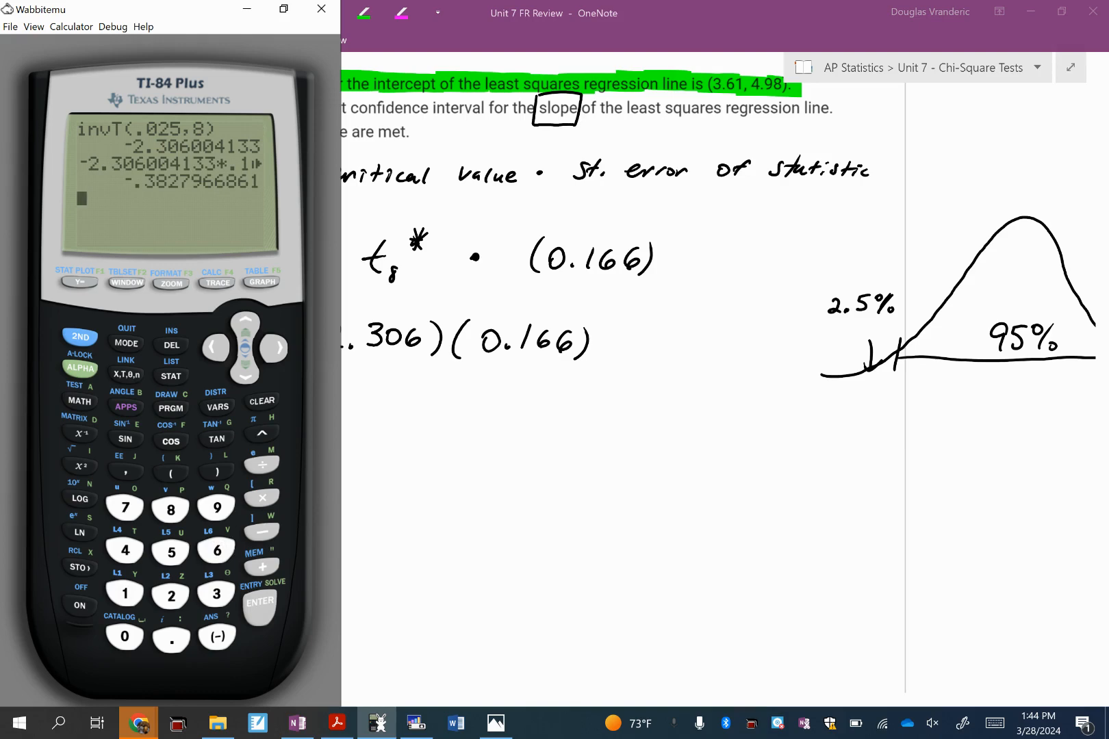
key("alt+Tab")
scroll(554, 346, "down", 2)
Step: Handwrite the new line 1.229 ± 0.383 on the OneNote page
mouse_move(174, 359)
left_mouse_down()
mouse_move(177, 396)
mouse_move(187, 391)
left_mouse_up()
mouse_move(201, 372)
left_mouse_down()
mouse_move(213, 393)
mouse_move(286, 393)
left_mouse_up()
mouse_move(272, 378)
left_mouse_down()
mouse_move(291, 378)
mouse_move(288, 394)
left_mouse_up()
mouse_move(333, 371)
left_mouse_down()
mouse_move(335, 395)
mouse_move(415, 395)
left_mouse_up()
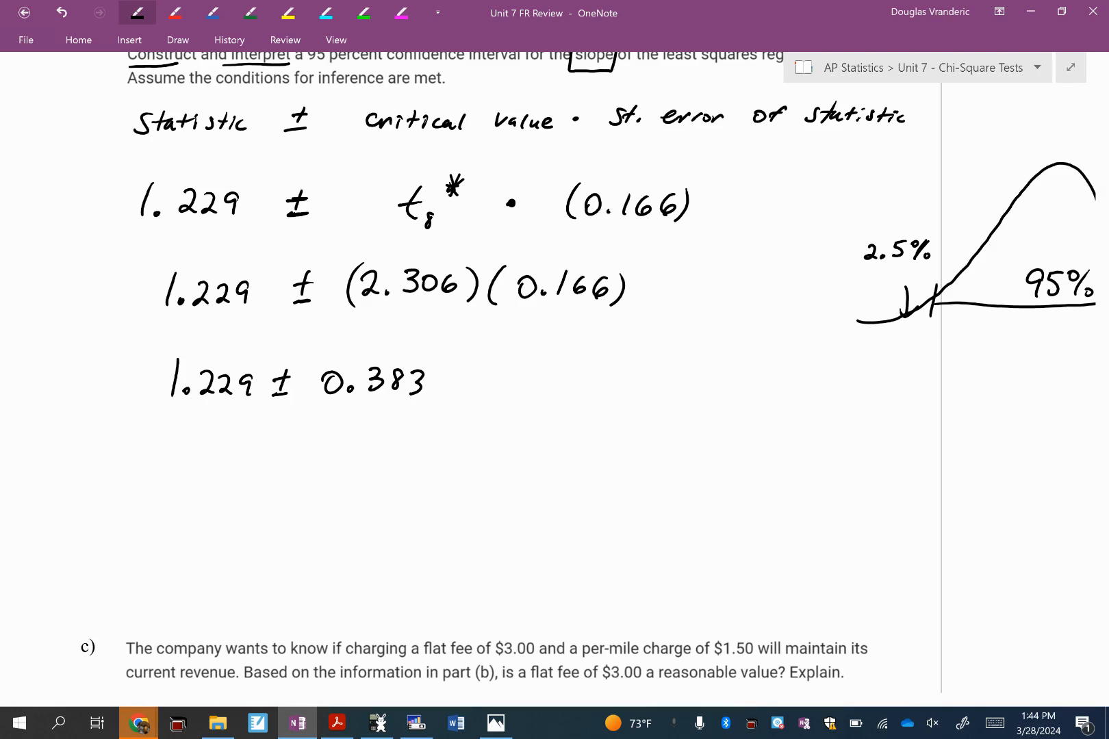
Step: Draw the interval parentheses, compute 1.229 − .383 = .846 and write the lower bound 0.846
left_click_drag(204, 432, 199, 485)
left_click_drag(336, 478, 331, 497)
left_click_drag(467, 435, 453, 483)
left_click(378, 722)
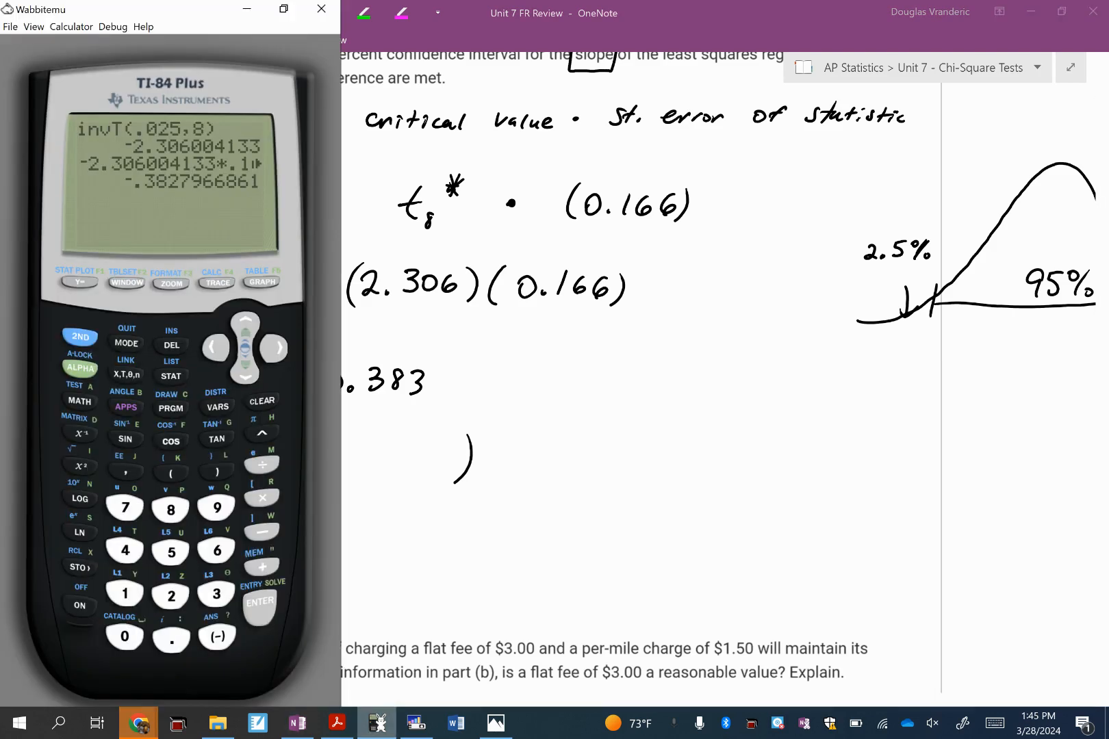
type("1.229")
key("minus")
key("minus")
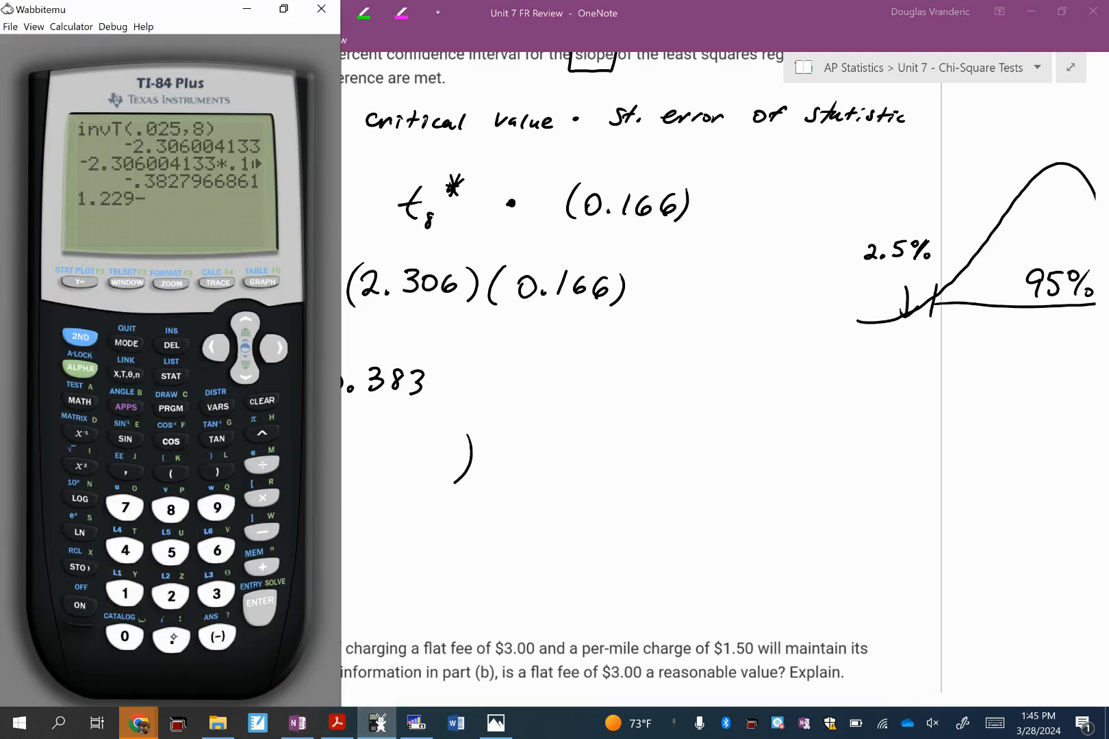
type(".383")
key("Return")
key("alt+Tab")
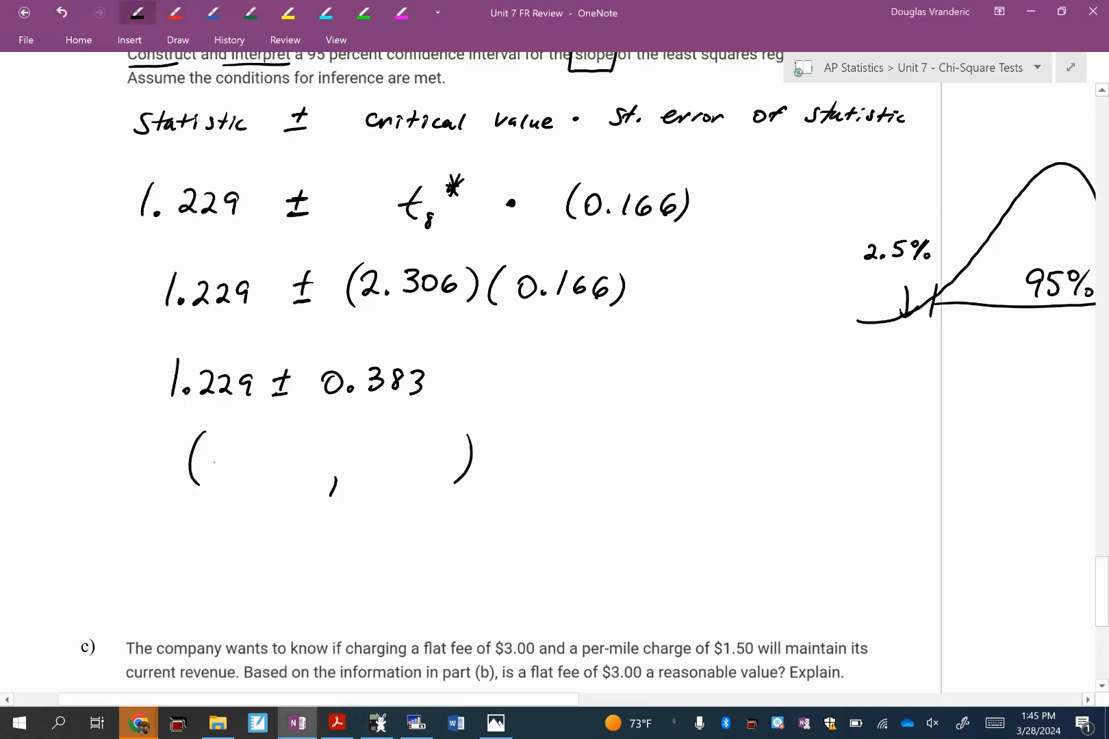
mouse_move(216, 452)
left_mouse_down()
mouse_move(225, 483)
mouse_move(262, 458)
mouse_move(264, 481)
left_mouse_up()
left_click_drag(286, 453, 299, 481)
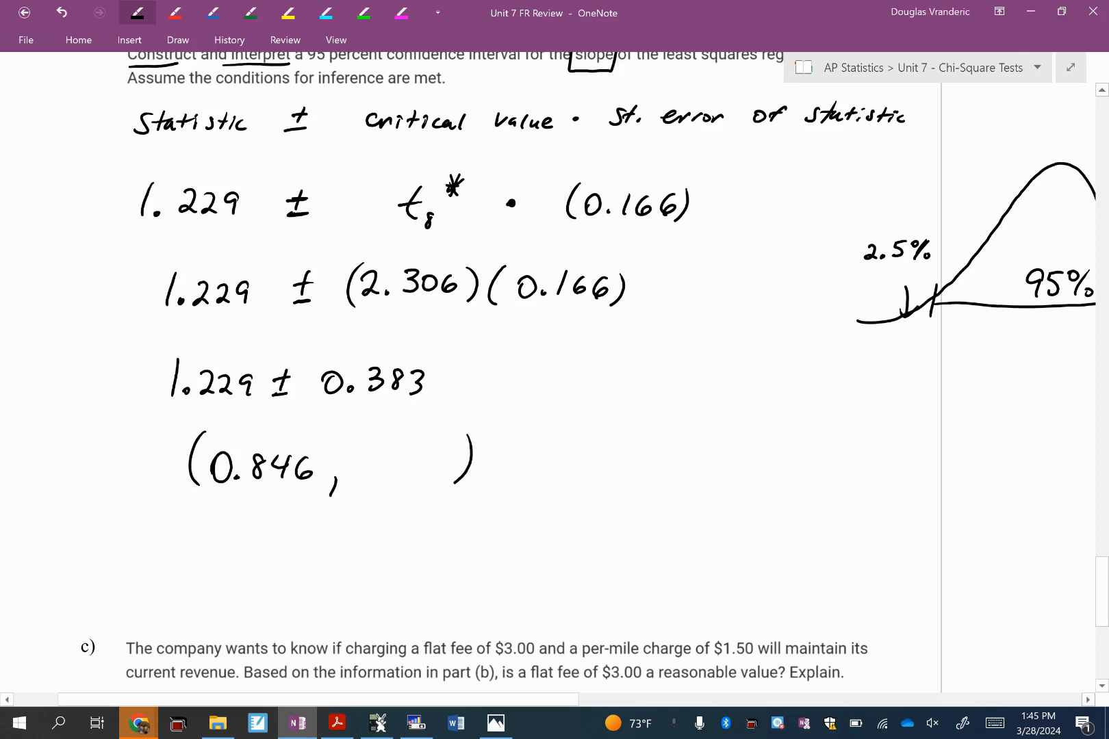
Step: Compute 1.229 + .383 = 1.612 in Wabbitemu and write the upper bound 1.612 after the comma
key("alt+Tab")
type("1")
left_click(170, 639)
left_click(171, 595)
left_click(216, 508)
left_click(261, 567)
left_click(170, 638)
left_click(216, 594)
type("8")
left_click(216, 594)
left_click(260, 606)
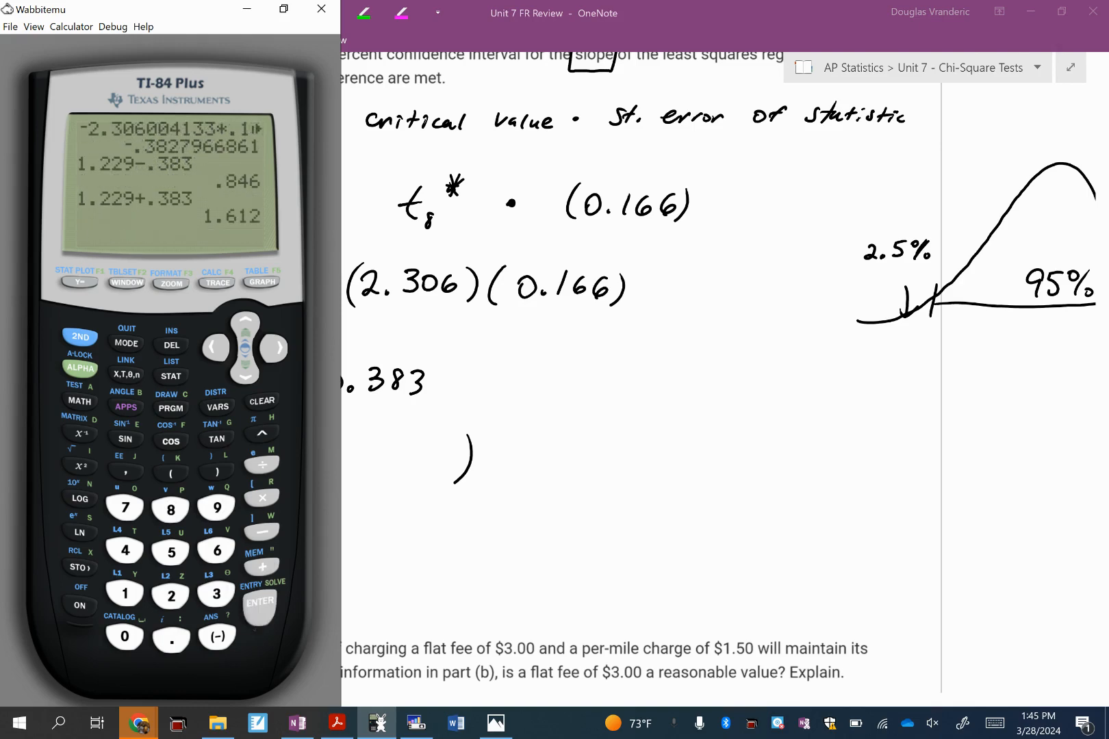
key("alt+Tab")
mouse_move(355, 450)
left_mouse_down()
mouse_move(359, 480)
mouse_move(435, 474)
left_mouse_up()
key("alt+Tab")
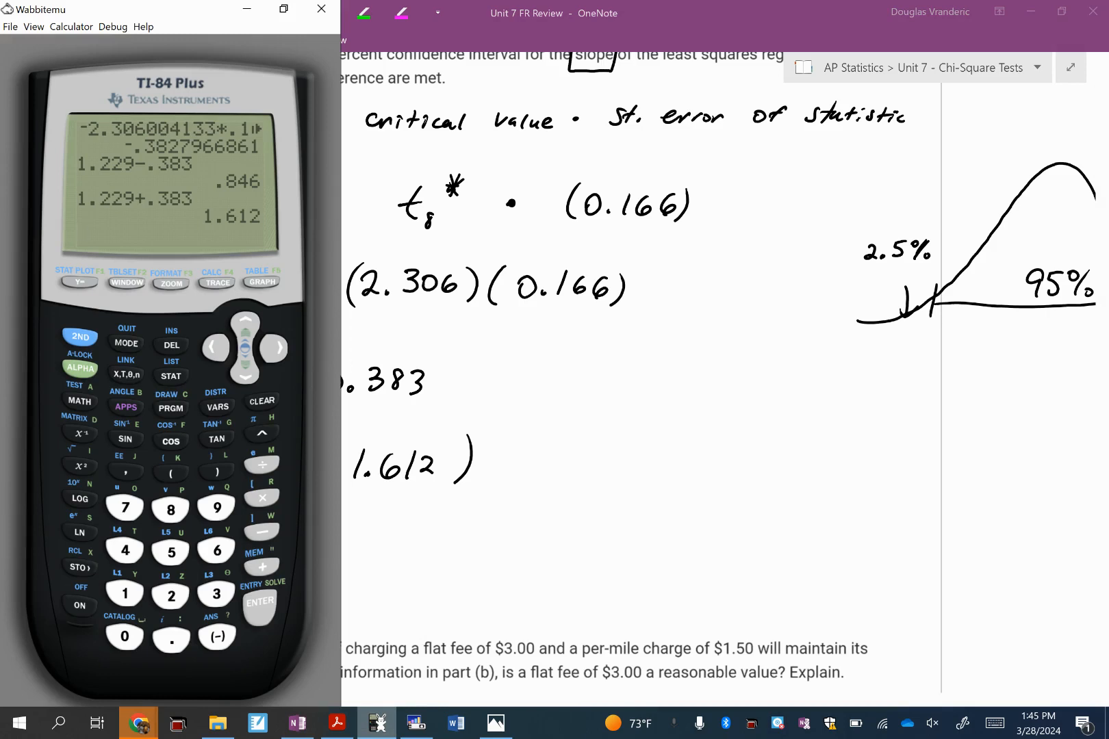
key("alt+Tab")
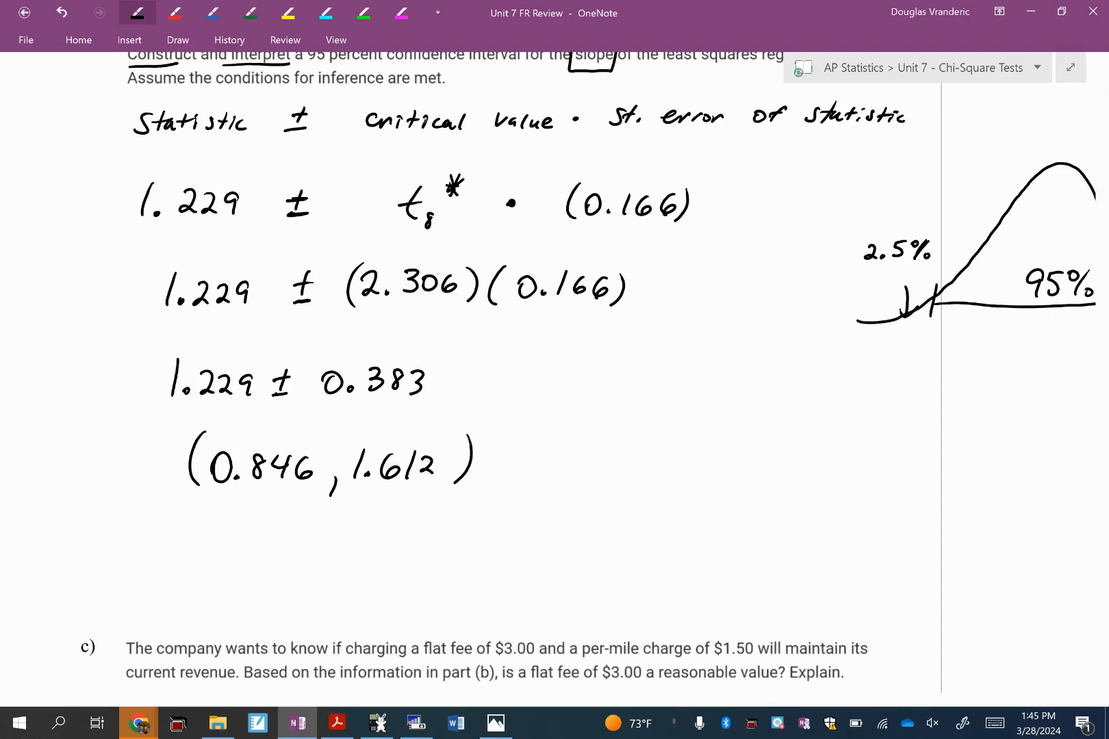
scroll(555, 346, "down", 3)
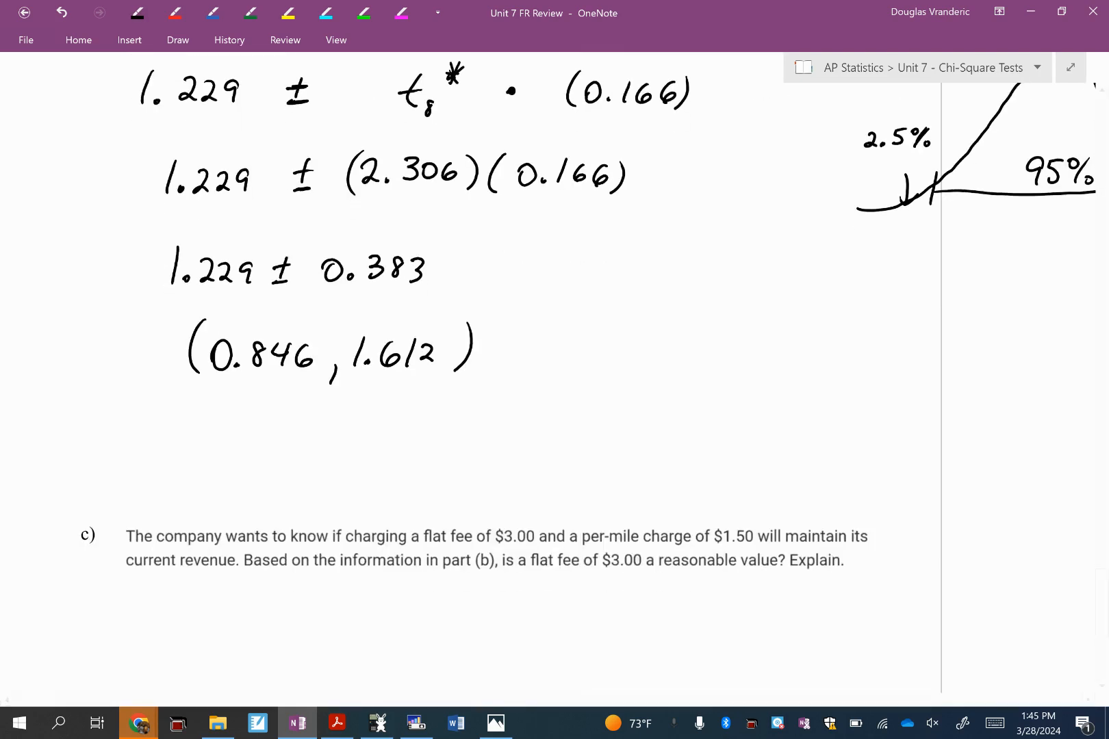
mouse_move(87, 398)
left_mouse_down()
mouse_move(100, 398)
mouse_move(94, 422)
left_mouse_up()
left_click_drag(80, 426, 104, 424)
Step: Handwrite "am 95%" after "I" to begin the interpretation sentence
mouse_move(173, 412)
left_mouse_down()
mouse_move(277, 424)
mouse_move(316, 407)
mouse_move(309, 426)
left_mouse_up()
left_click_drag(324, 419, 330, 426)
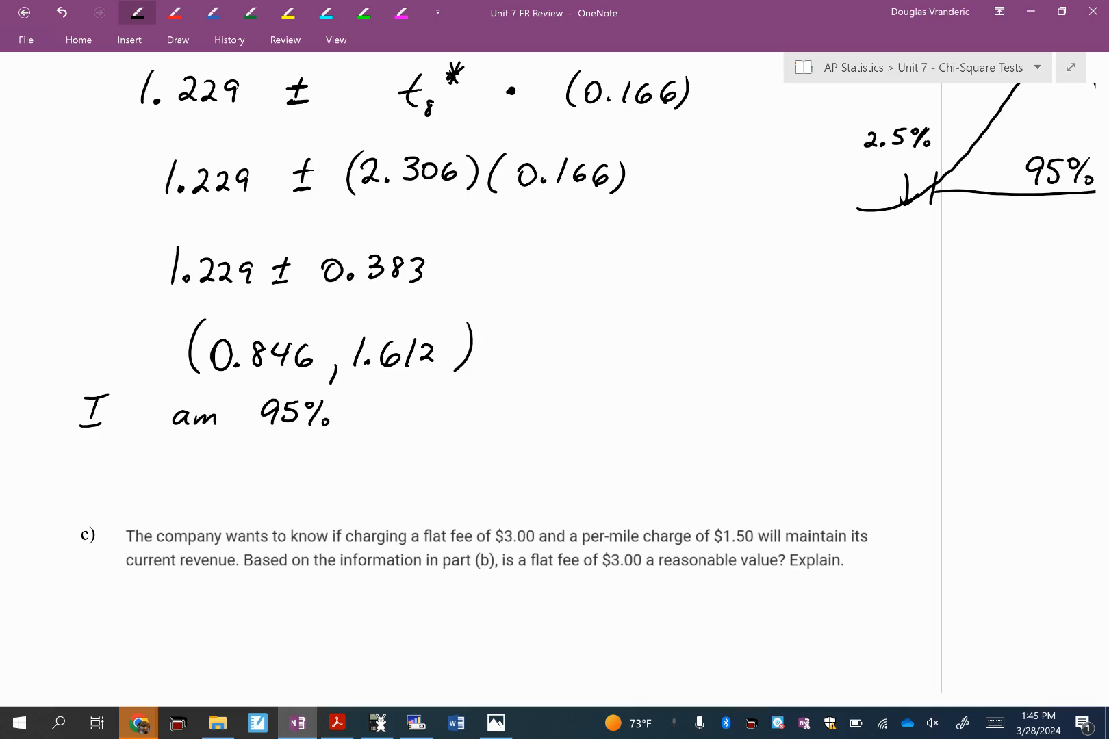
scroll(390, 407, "down", 3)
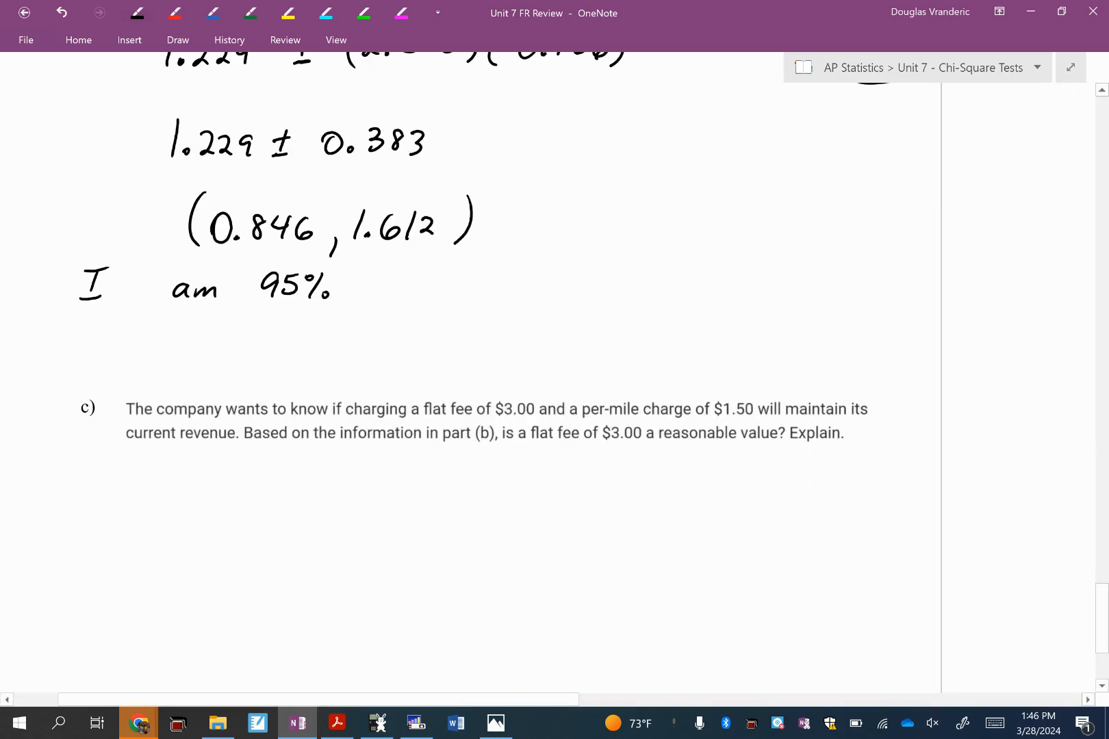
Step: Handwrite "confident that each additional mile I ... the cab," continuing the sentence
mouse_move(392, 282)
left_mouse_down()
mouse_move(419, 295)
mouse_move(506, 286)
left_mouse_up()
mouse_move(572, 268)
left_mouse_down()
mouse_move(591, 285)
mouse_move(623, 289)
mouse_move(940, 285)
left_mouse_up()
left_click_drag(939, 278, 974, 287)
left_click_drag(979, 275, 985, 289)
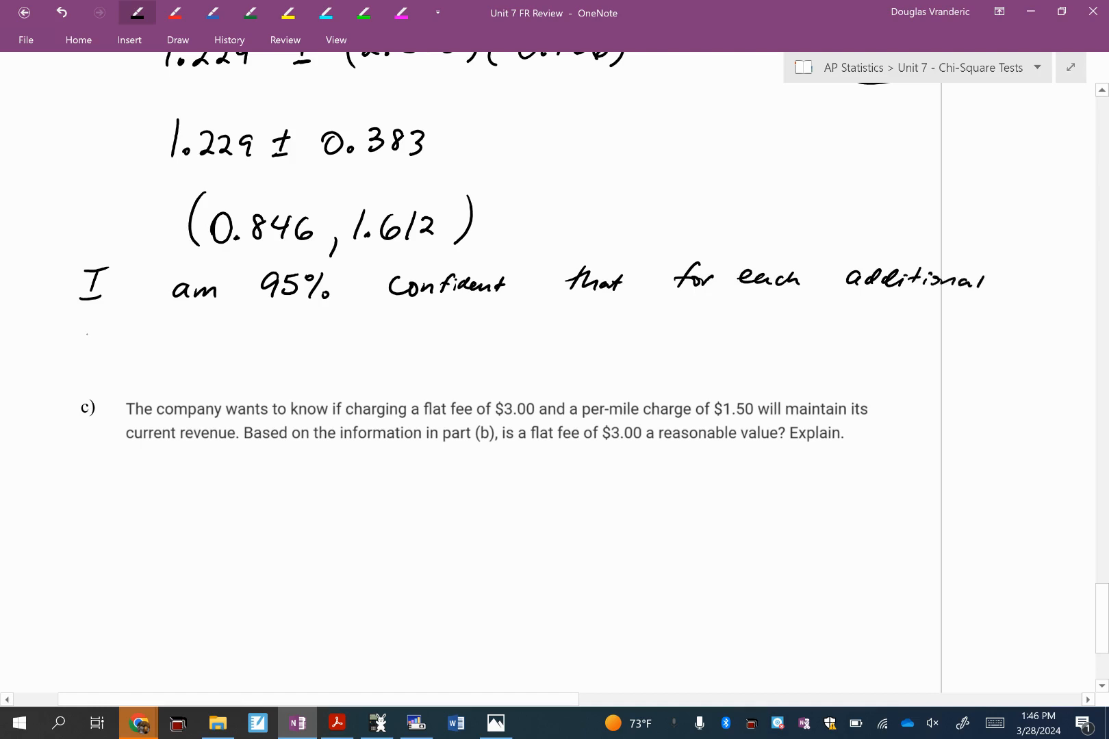
mouse_move(87, 329)
left_mouse_down()
mouse_move(113, 344)
mouse_move(148, 343)
left_mouse_up()
mouse_move(213, 329)
left_mouse_down()
mouse_move(211, 343)
mouse_move(227, 344)
left_mouse_up()
mouse_move(208, 323)
left_mouse_down()
mouse_move(317, 341)
mouse_move(484, 336)
mouse_move(558, 320)
mouse_move(548, 336)
left_mouse_up()
left_click_drag(561, 327, 571, 336)
left_click_drag(578, 315, 593, 343)
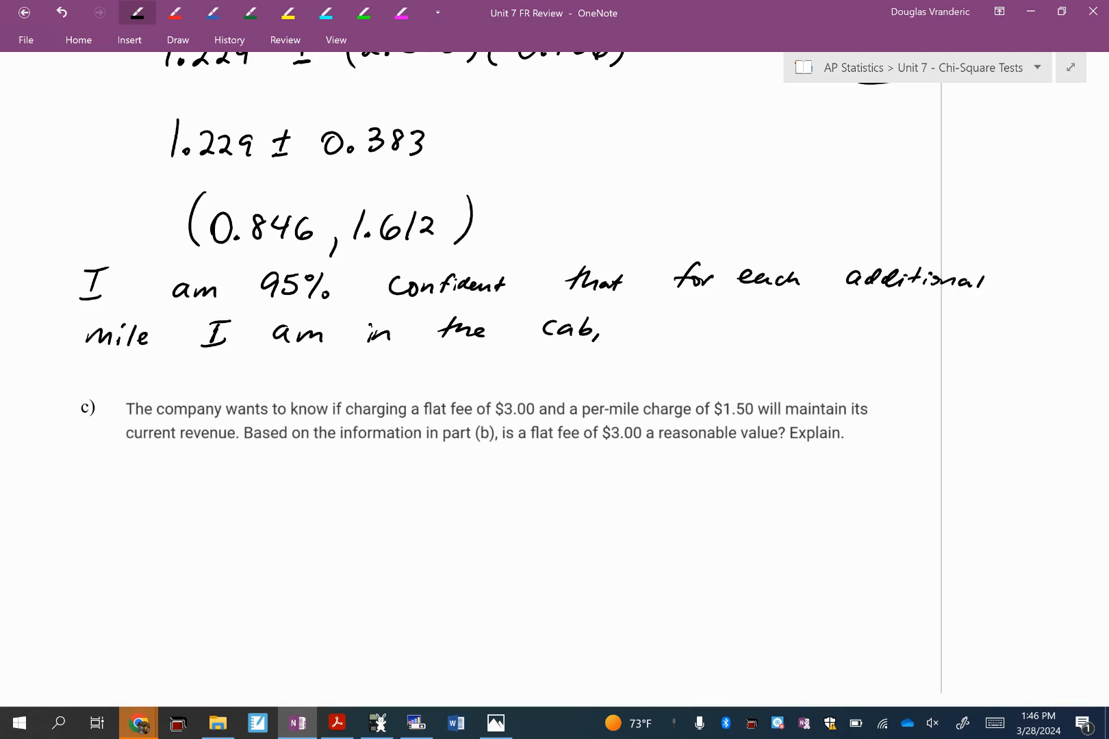
mouse_move(646, 316)
left_mouse_down()
mouse_move(667, 338)
mouse_move(891, 331)
left_mouse_up()
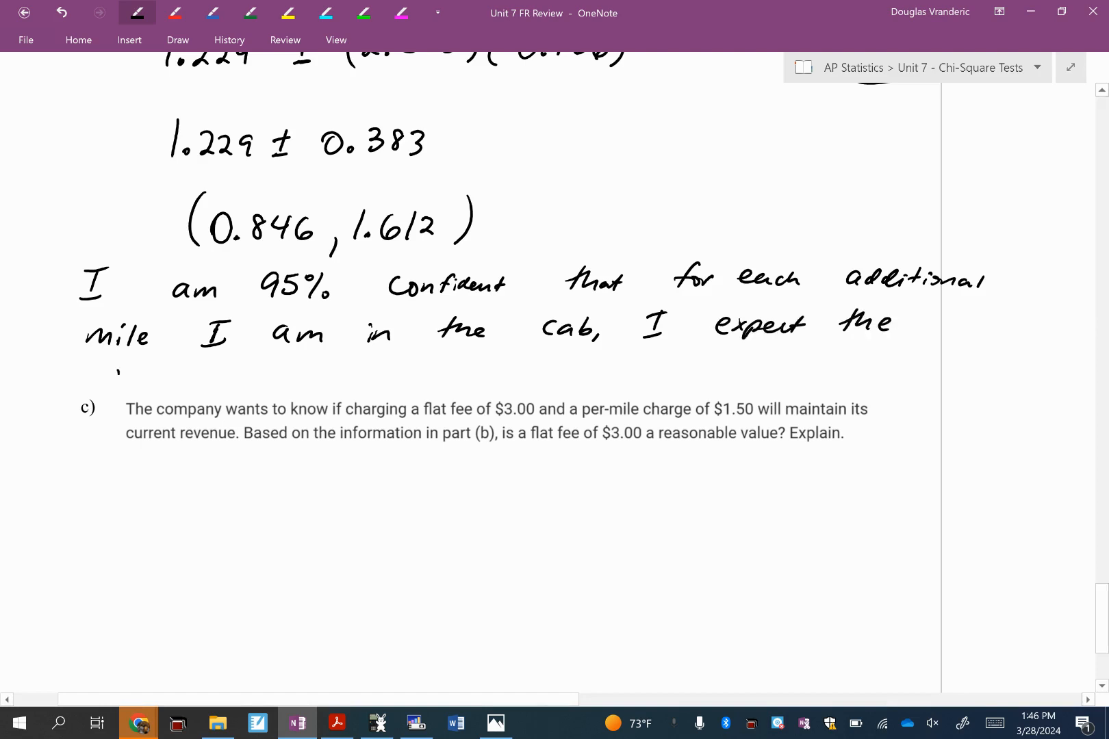
Step: Handwrite "fare to go up between" on the next line
left_click_drag(104, 371, 125, 396)
left_click_drag(128, 382, 151, 395)
left_click_drag(215, 366, 216, 392)
left_click_drag(206, 380, 235, 388)
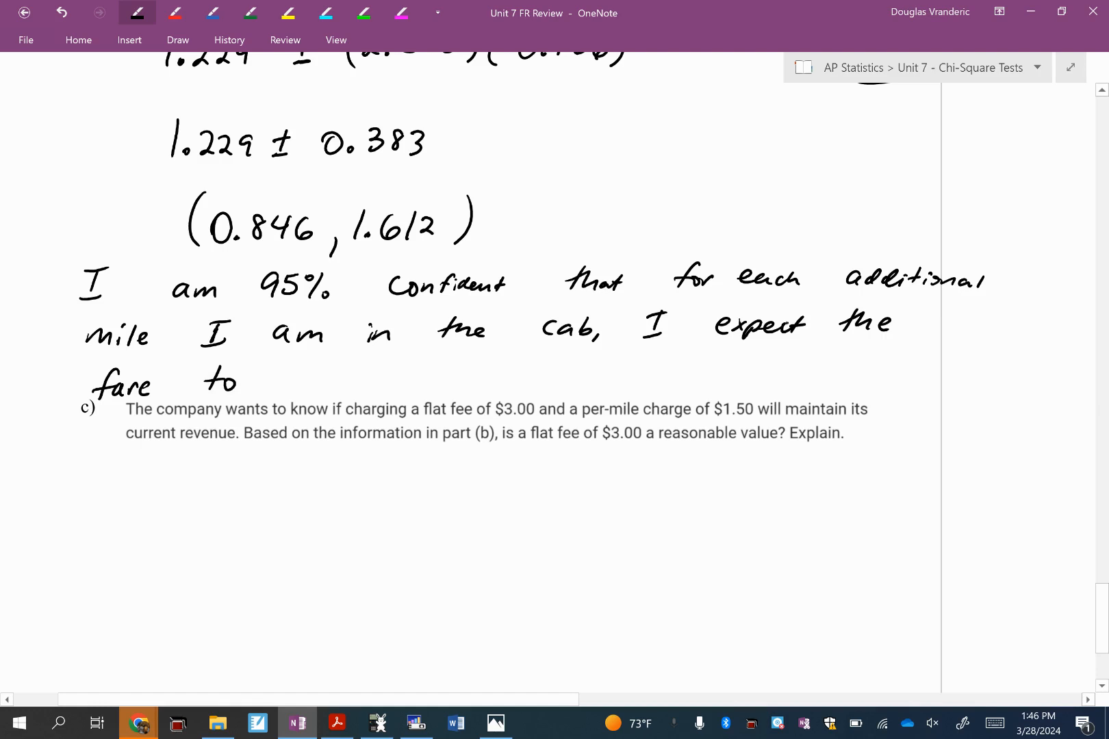
mouse_move(305, 374)
left_mouse_down()
mouse_move(301, 394)
mouse_move(385, 383)
left_mouse_up()
left_click_drag(392, 374, 405, 388)
mouse_move(478, 363)
left_mouse_down()
mouse_move(490, 380)
mouse_move(567, 384)
left_mouse_up()
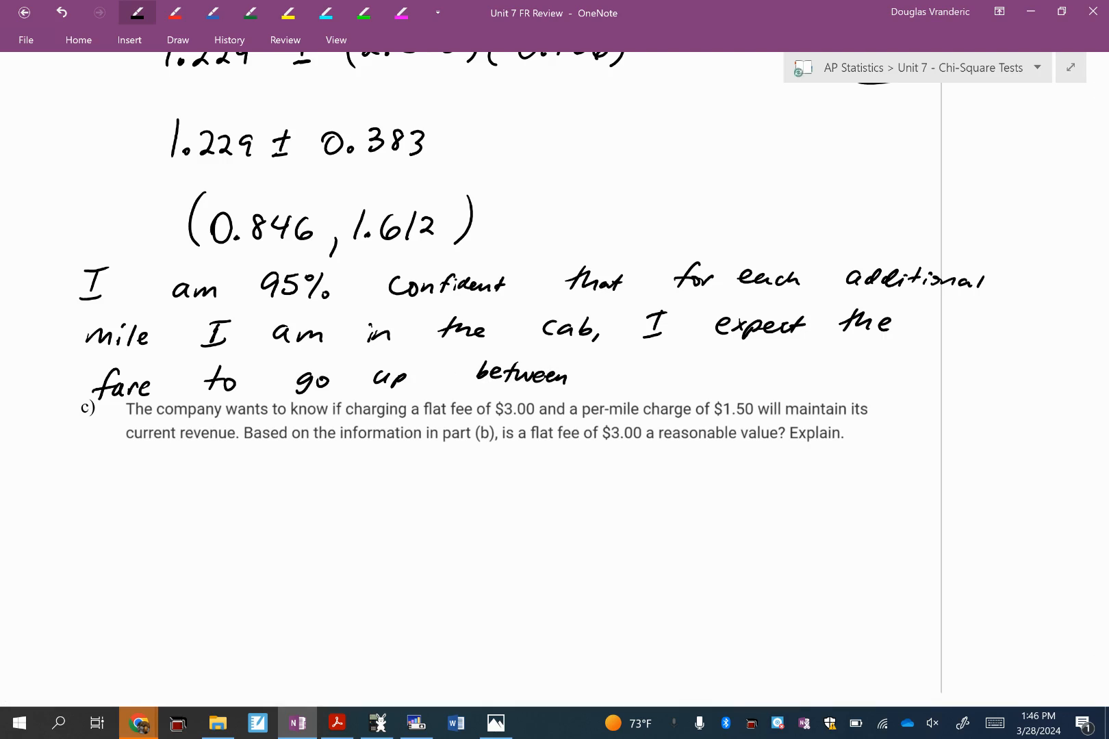
Step: Finish with "85¢ and $1.61.", undoing one stray stroke along the way
mouse_move(632, 360)
left_mouse_down()
mouse_move(630, 383)
mouse_move(693, 377)
mouse_move(678, 381)
left_mouse_up()
key("ctrl+z")
left_click_drag(744, 372, 796, 384)
mouse_move(852, 361)
left_mouse_down()
mouse_move(860, 367)
mouse_move(849, 386)
mouse_move(864, 388)
left_mouse_up()
left_click_drag(877, 382, 919, 388)
left_click(934, 387)
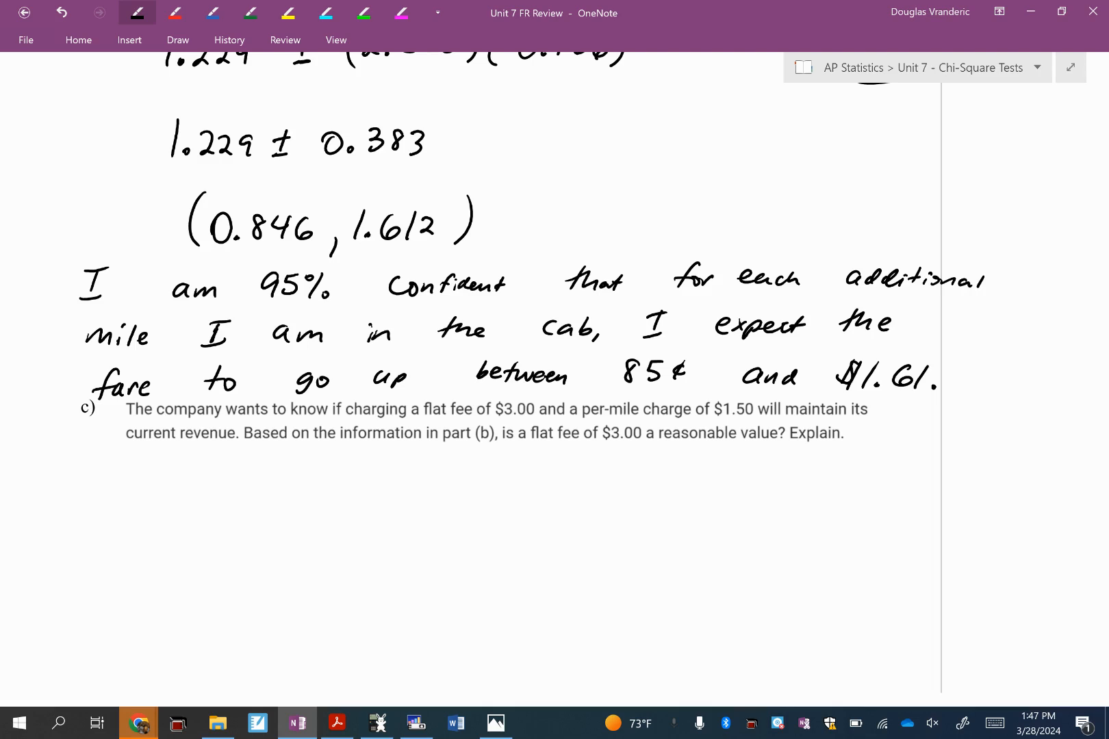
Step: Touch up the period after $1.61 and draw an arrow marking the Statistic ± critical value formula
left_click(936, 377)
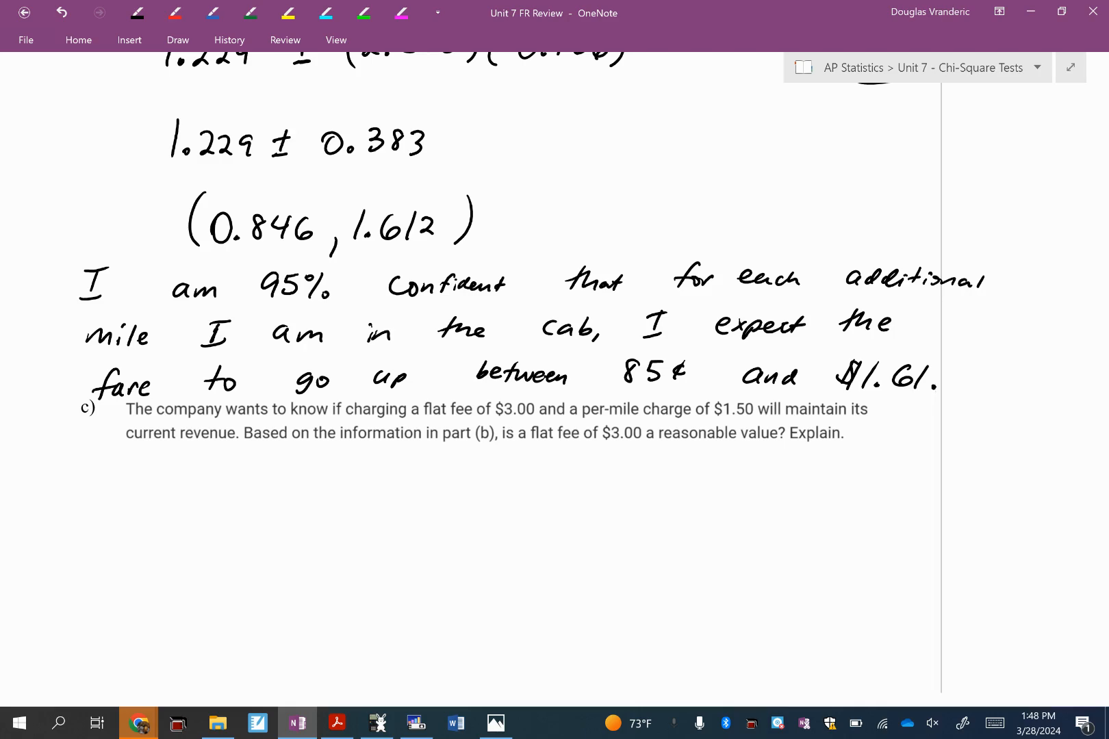
scroll(555, 389, "up", 10)
scroll(554, 390, "up", 10)
scroll(554, 389, "up", 5)
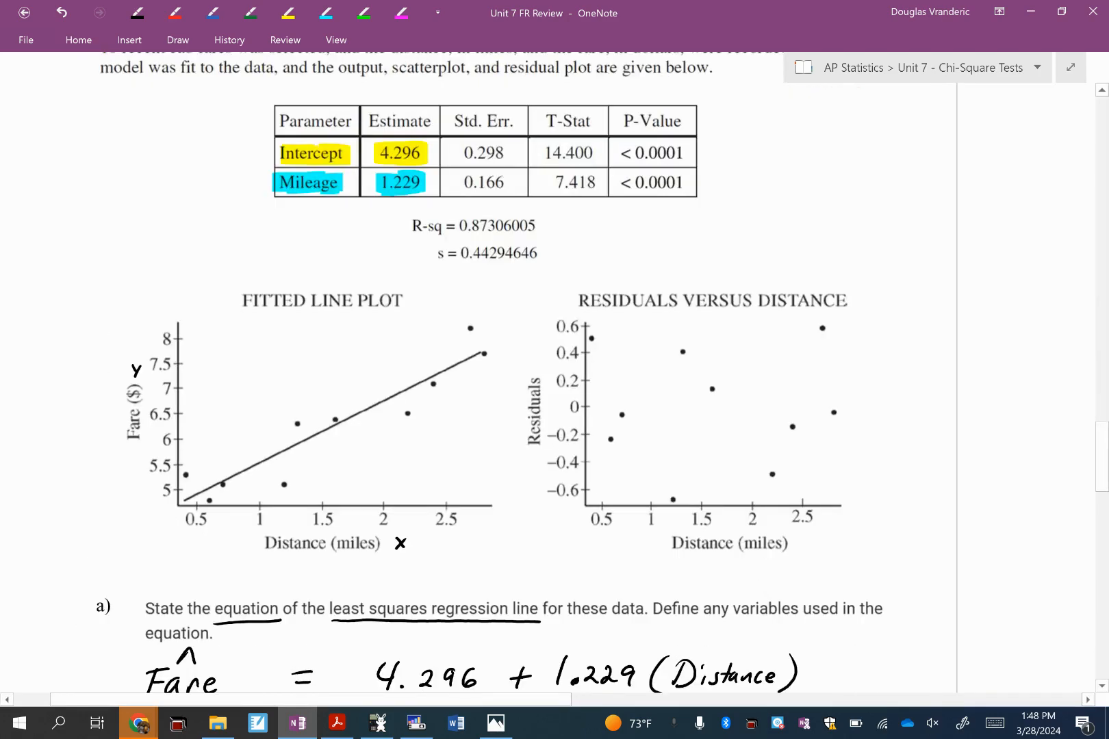
scroll(347, 389, "up", 3)
scroll(347, 390, "up", 2)
scroll(346, 389, "up", 2)
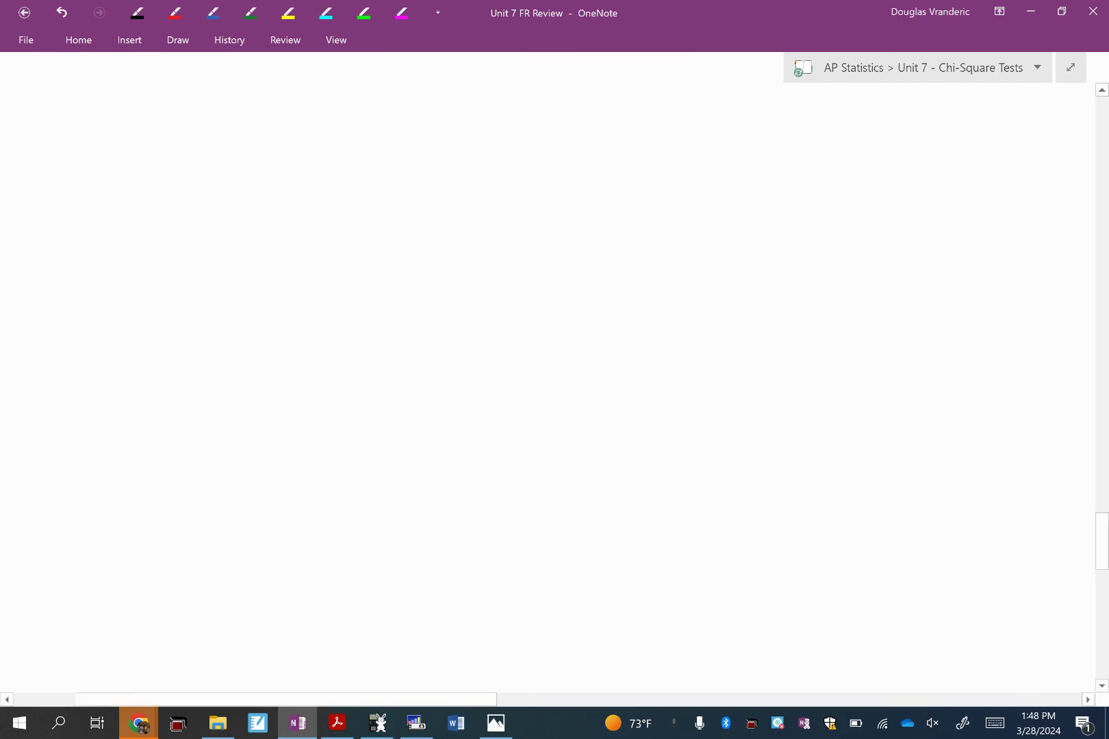
scroll(554, 389, "down", 10)
mouse_move(48, 259)
left_mouse_down()
mouse_move(104, 259)
mouse_move(100, 273)
left_mouse_up()
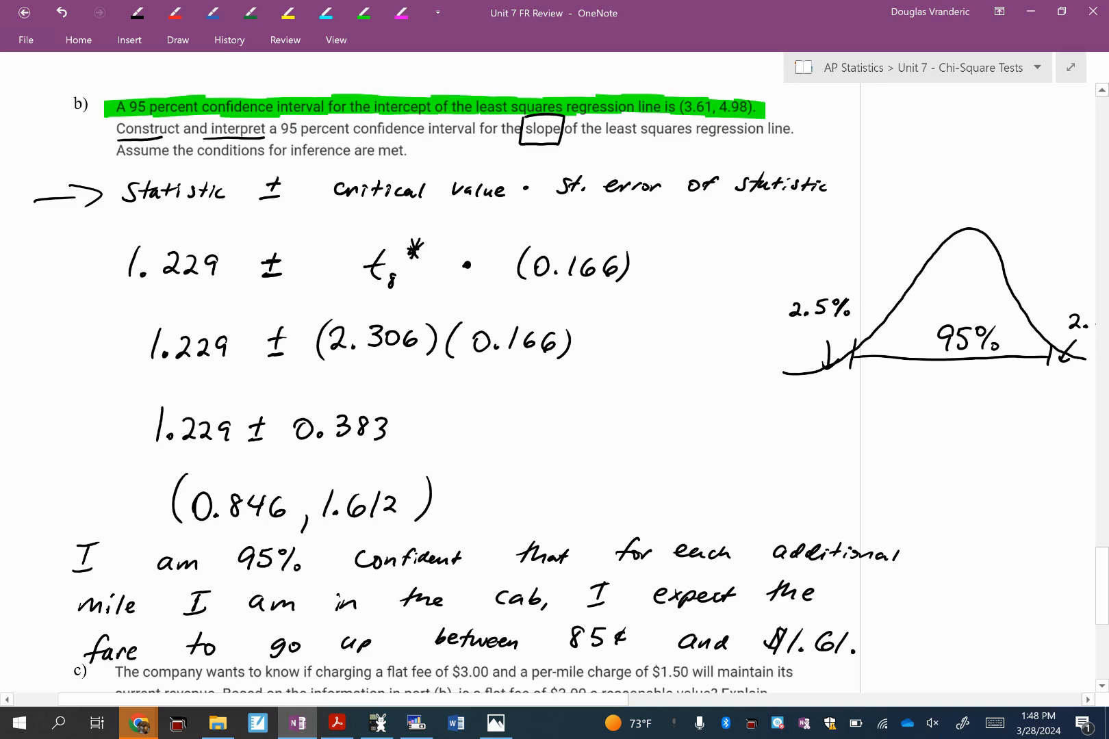
scroll(554, 390, "down", 10)
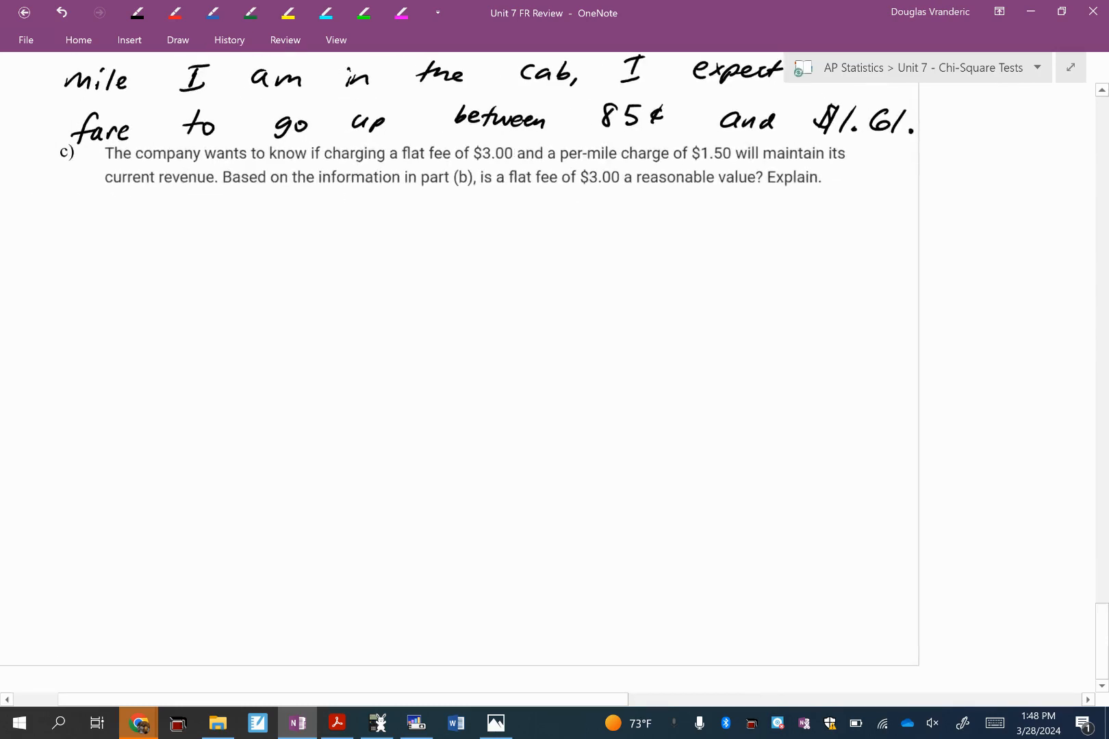
scroll(555, 389, "up", 1)
scroll(555, 389, "up", 1)
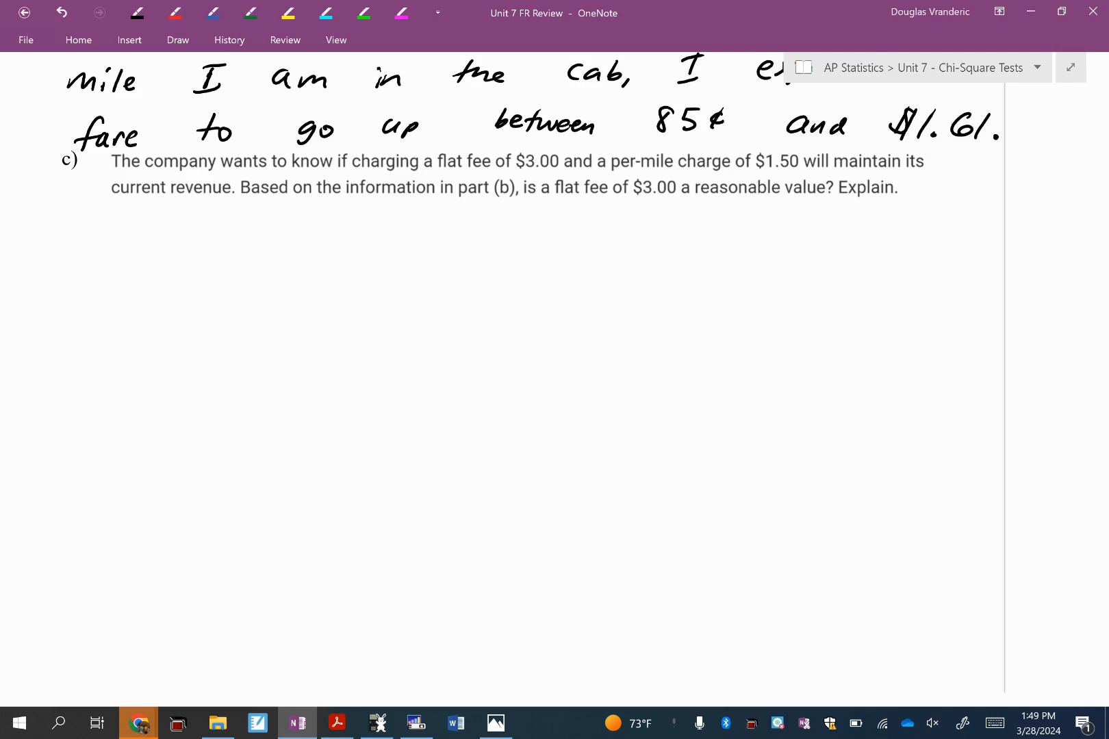
left_click_drag(462, 201, 516, 201)
scroll(519, 347, "up", 3)
scroll(519, 347, "up", 3)
scroll(520, 346, "up", 3)
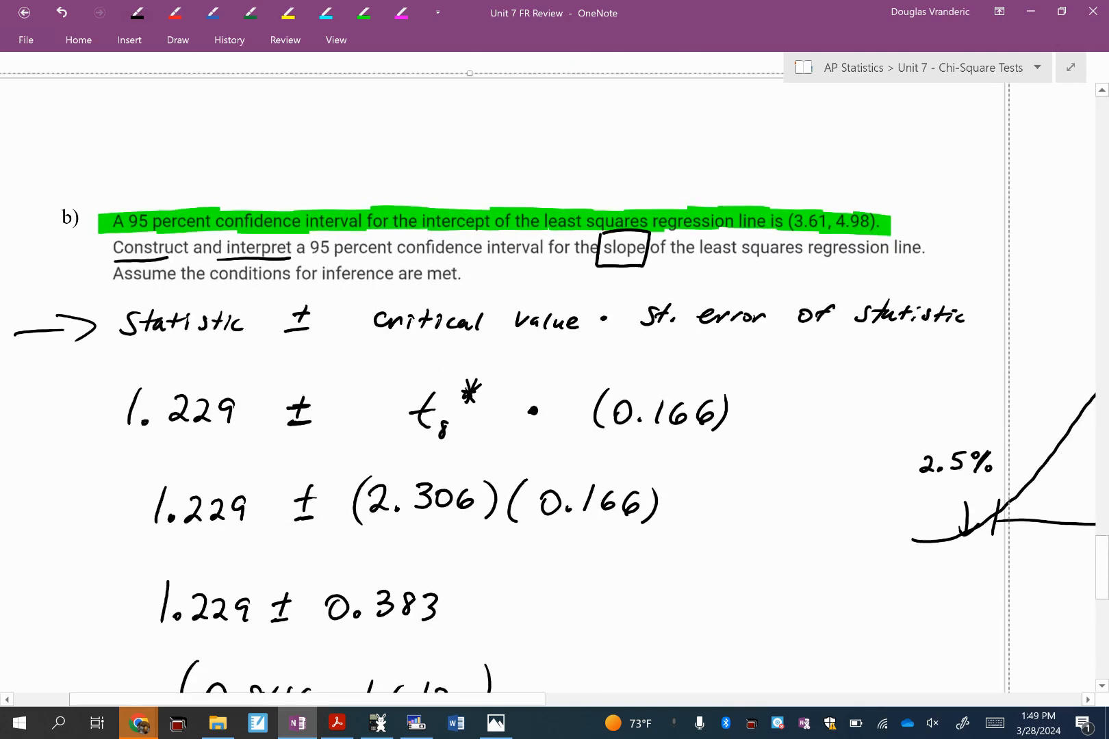
scroll(470, 193, "down", 3)
scroll(469, 193, "down", 3)
scroll(470, 193, "down", 2)
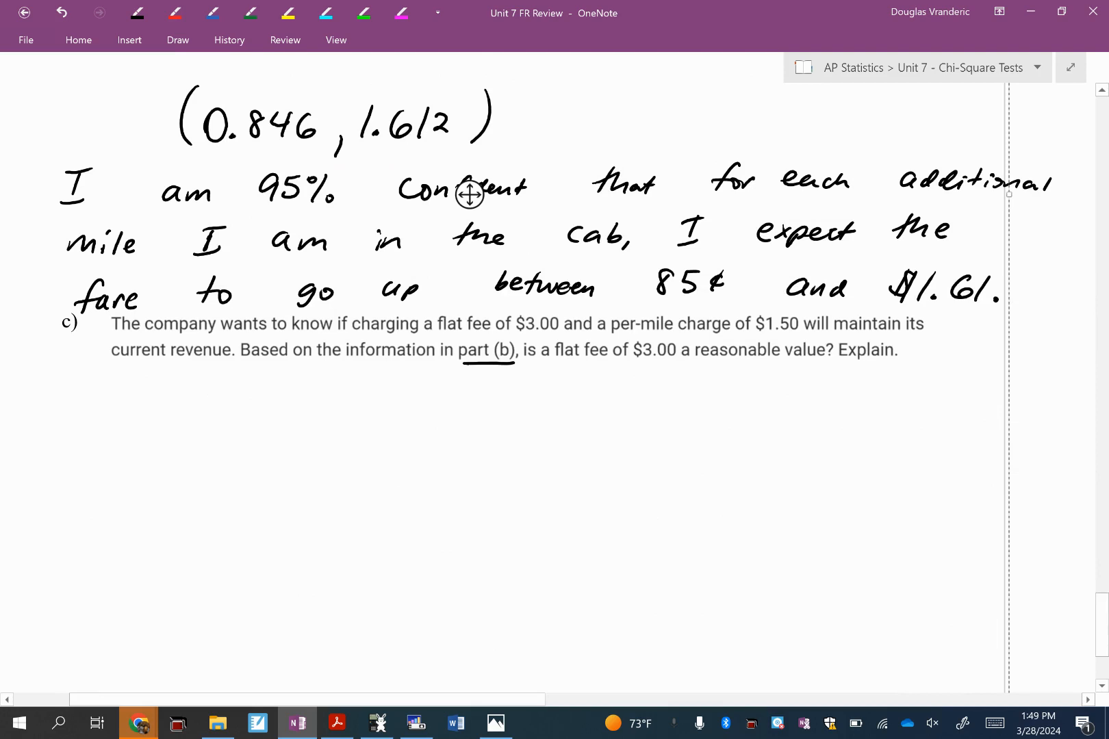
Step: Draw the parentheses and comma for the intercept interval (3.61, 4.98) under part c)
left_click_drag(363, 378, 356, 425)
left_click_drag(516, 426, 508, 443)
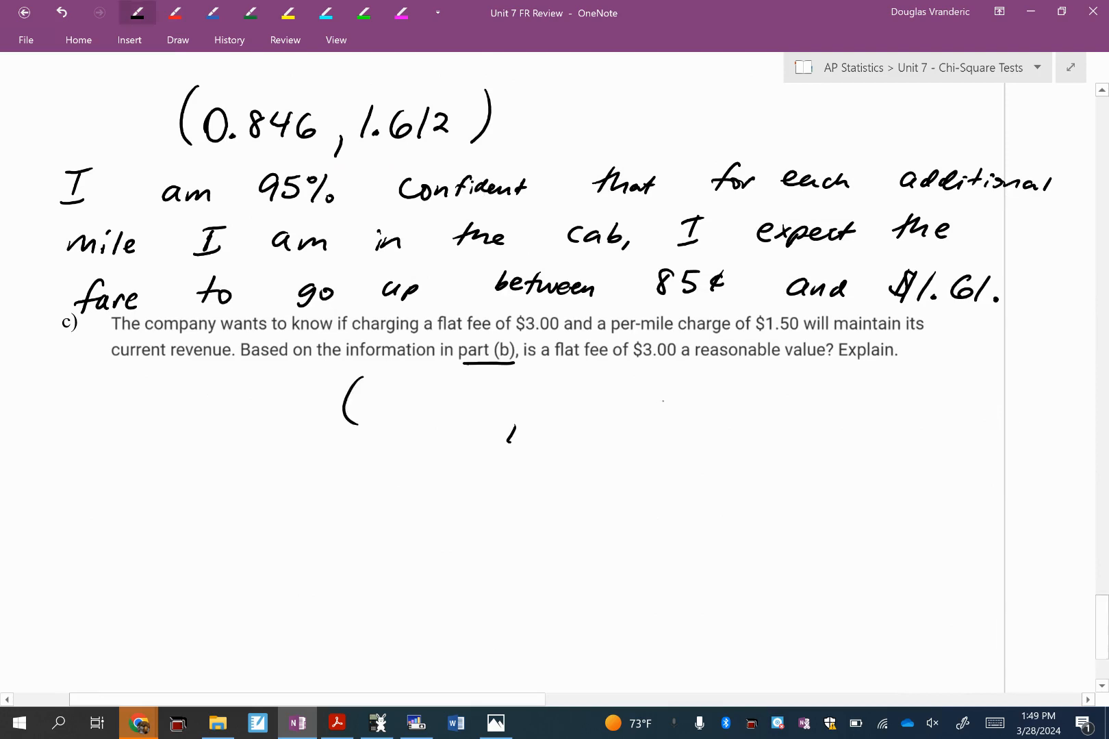
left_click_drag(669, 384, 660, 426)
scroll(554, 346, "up", 3)
scroll(554, 346, "up", 3)
scroll(554, 346, "up", 3)
scroll(554, 347, "up", 2)
scroll(555, 346, "down", 5)
scroll(555, 346, "down", 4)
scroll(554, 347, "down", 1)
mouse_move(394, 396)
left_mouse_down()
mouse_move(407, 425)
mouse_move(458, 428)
left_mouse_up()
left_click_drag(470, 400, 469, 429)
scroll(554, 347, "up", 8)
scroll(555, 347, "up", 3)
scroll(555, 347, "up", 1)
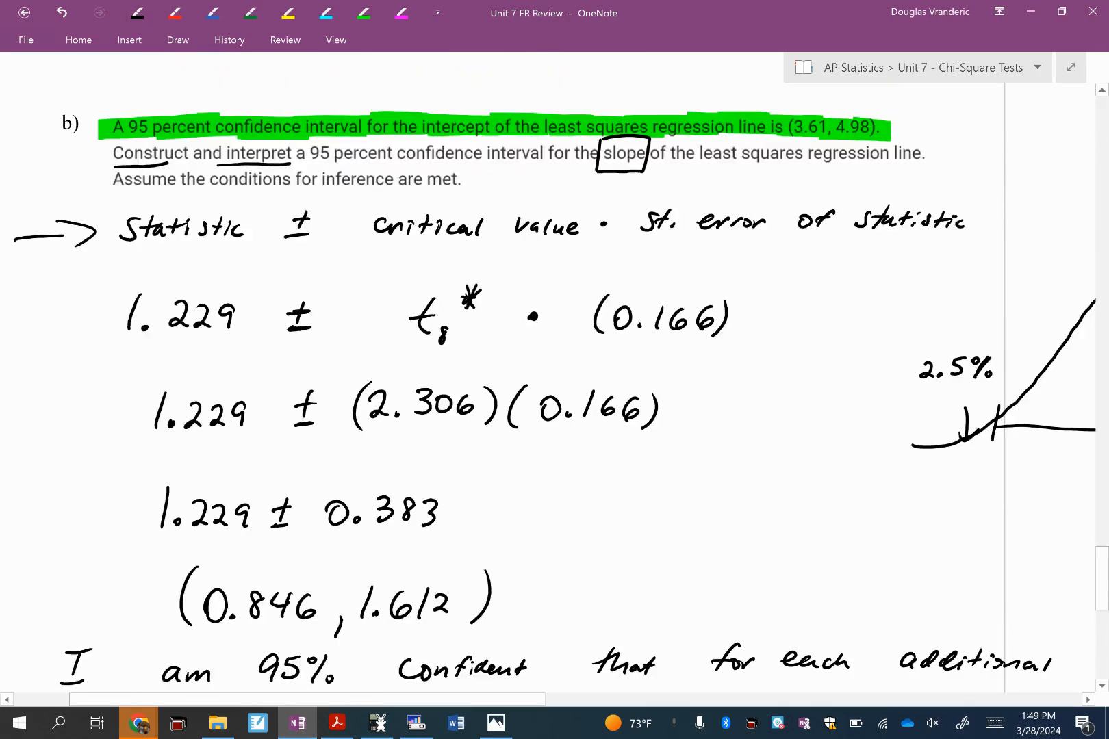
scroll(555, 346, "down", 5)
mouse_move(546, 438)
left_mouse_down()
mouse_move(561, 464)
mouse_move(612, 462)
left_mouse_up()
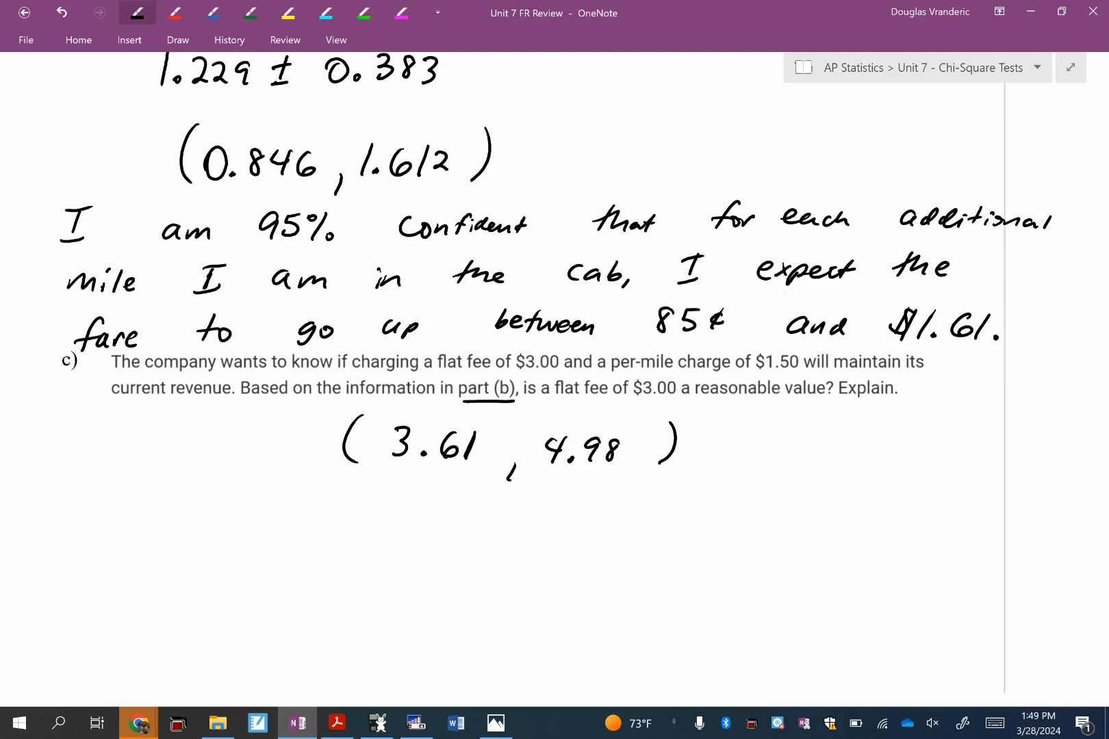
scroll(555, 389, "up", 10)
scroll(555, 390, "up", 10)
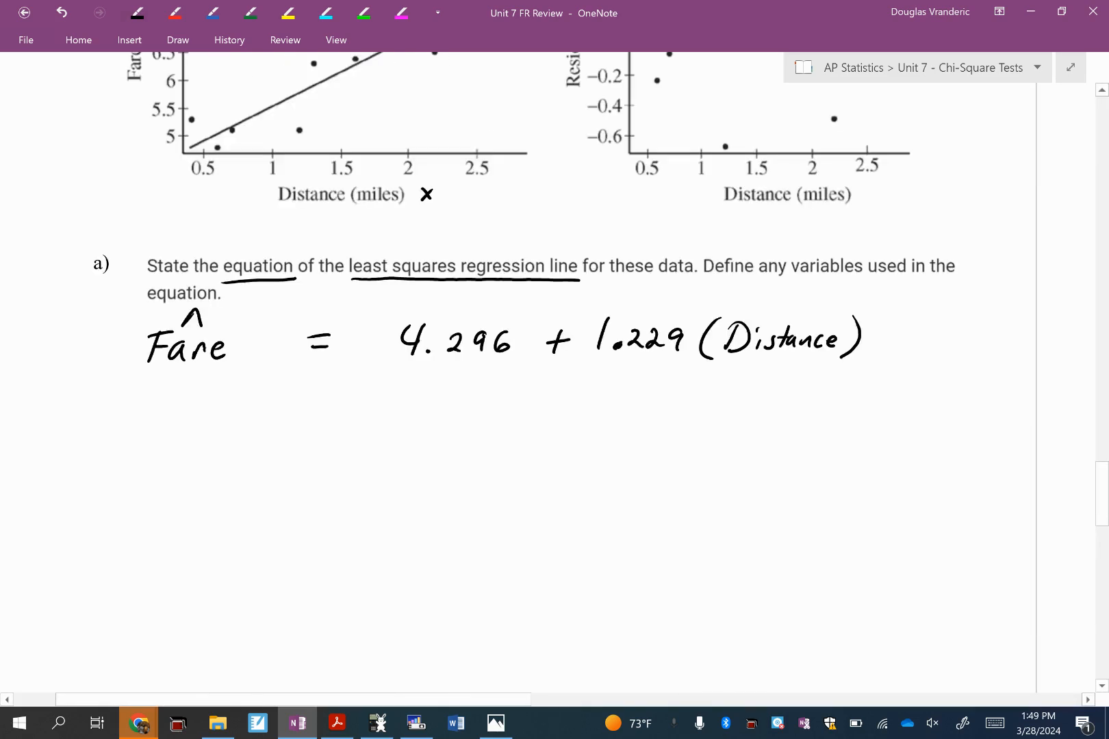
scroll(555, 390, "up", 1)
scroll(554, 390, "down", 3)
scroll(555, 390, "down", 12)
scroll(554, 390, "down", 3)
scroll(555, 389, "down", 4)
scroll(555, 390, "down", 5)
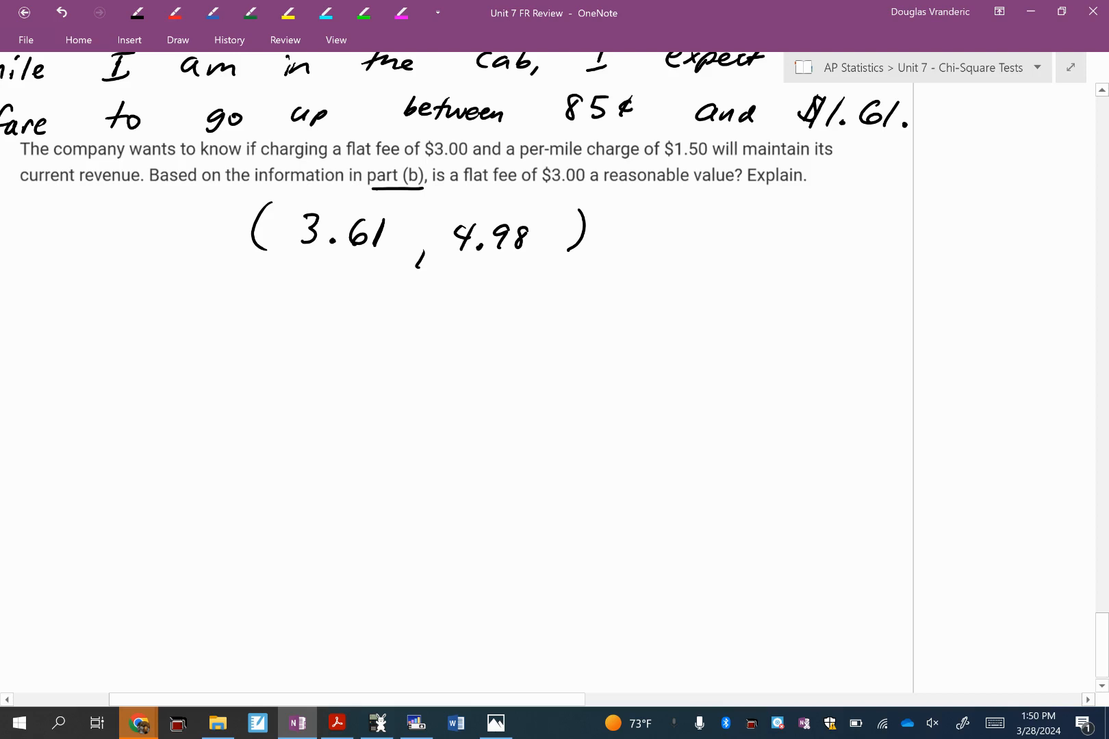
scroll(554, 347, "left", 3)
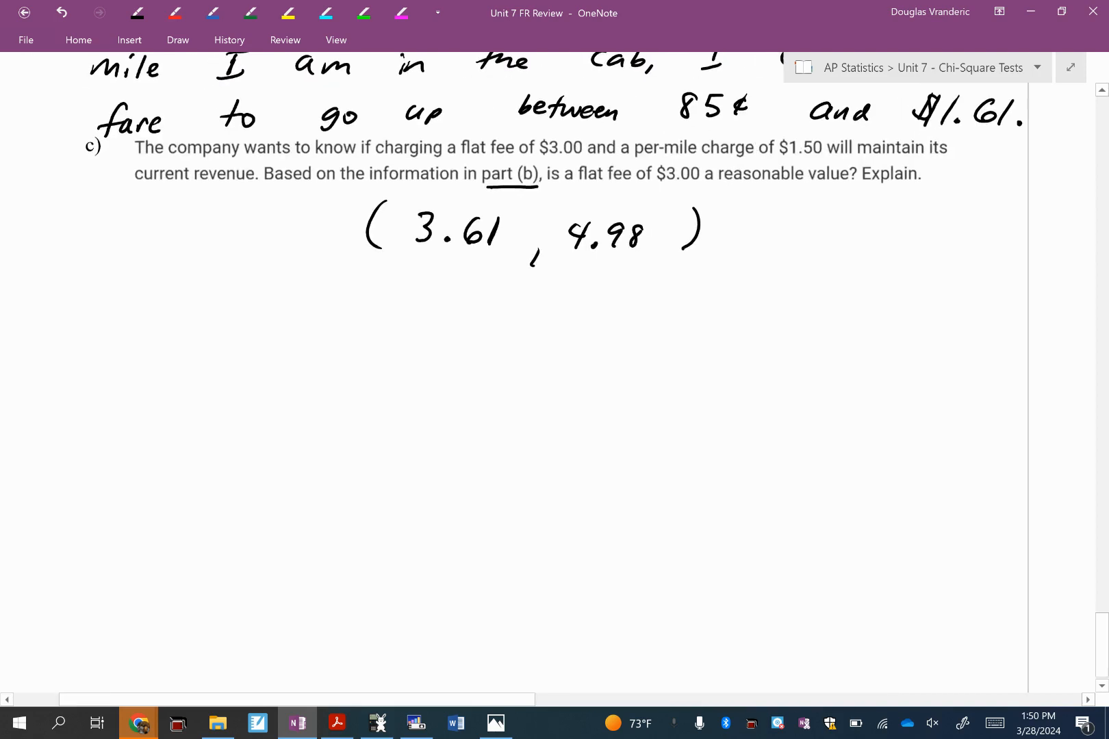
scroll(555, 347, "down", 1)
scroll(554, 346, "left", 1)
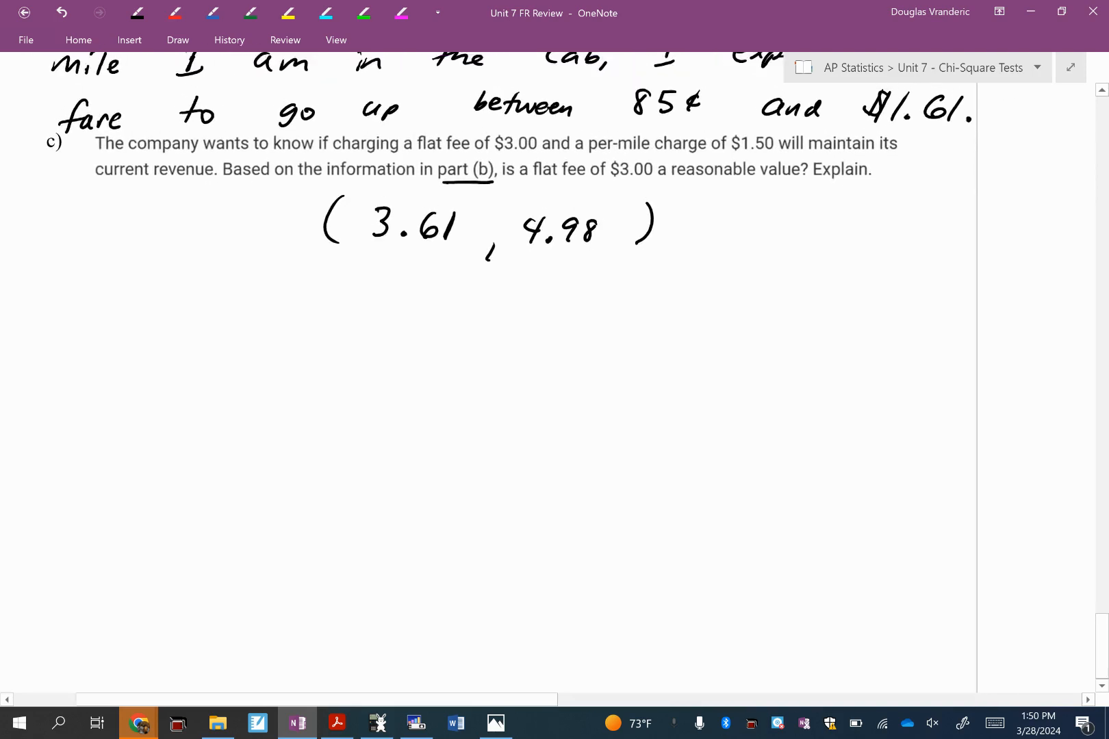
scroll(555, 347, "up", 3)
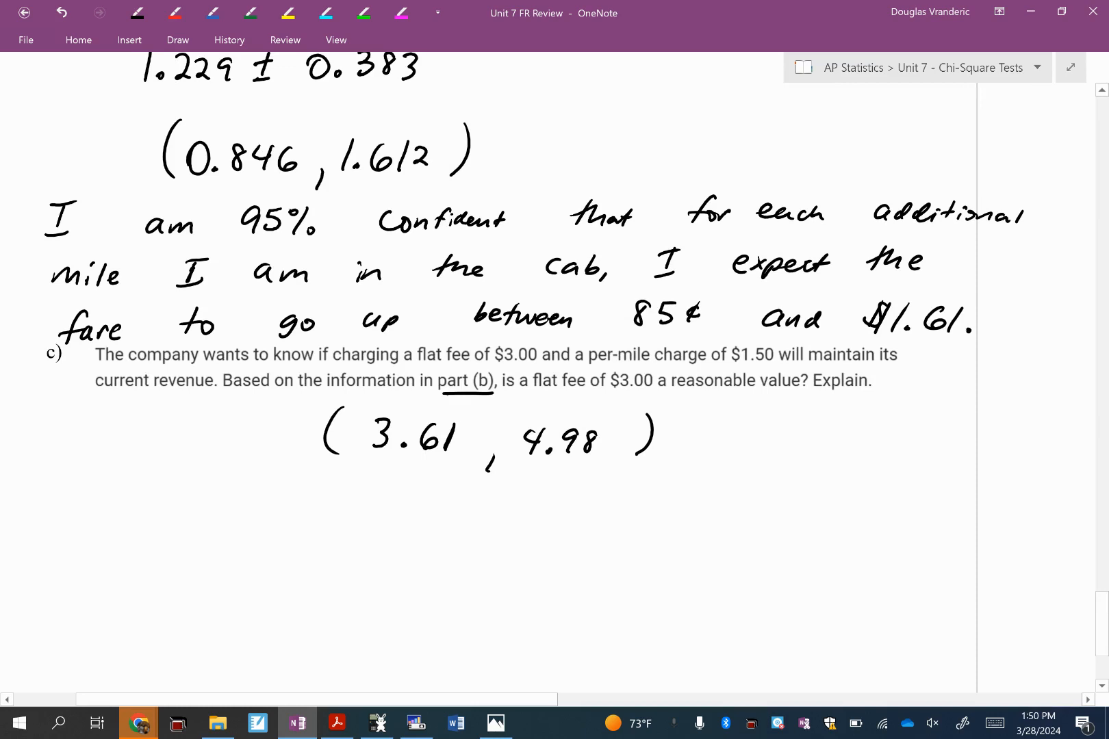
scroll(554, 389, "down", 6)
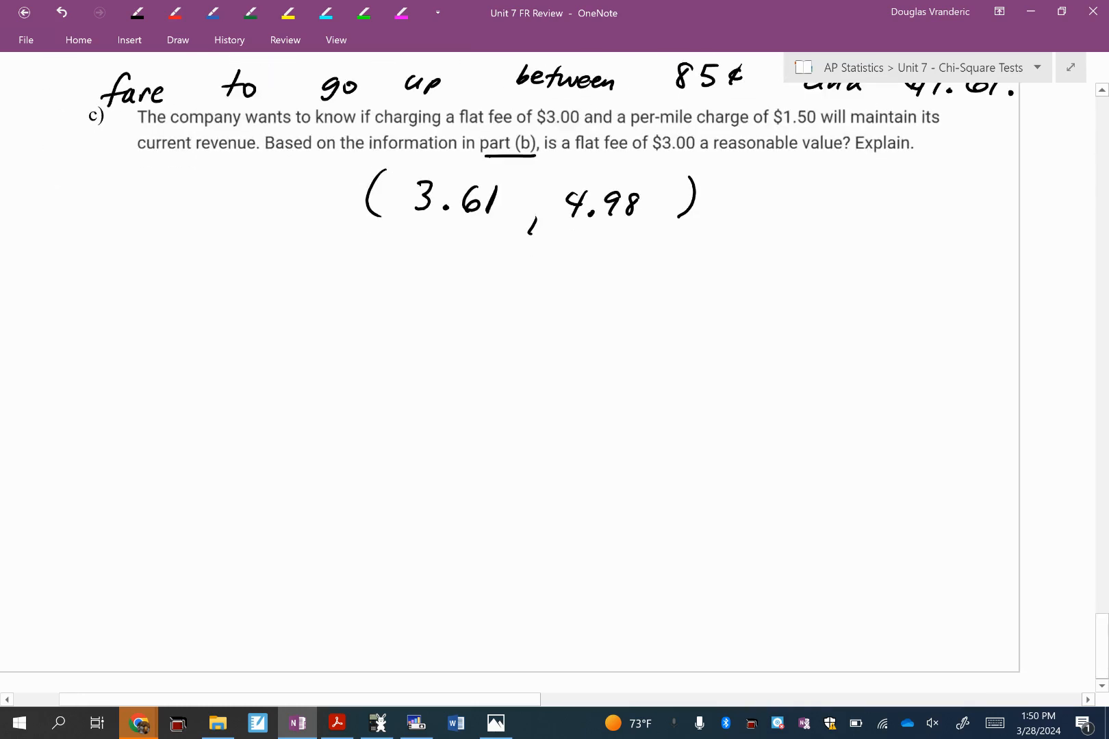
scroll(555, 390, "down", 1)
Step: Handwrite the first line "$3 is not in interval so it"
mouse_move(138, 223)
left_mouse_down()
mouse_move(123, 260)
mouse_move(169, 252)
left_mouse_up()
mouse_move(277, 236)
left_mouse_down()
mouse_move(274, 251)
mouse_move(409, 243)
left_mouse_up()
left_click_drag(477, 235, 502, 247)
mouse_move(568, 223)
left_mouse_down()
mouse_move(551, 248)
mouse_move(752, 248)
left_mouse_up()
mouse_move(771, 225)
left_mouse_down()
mouse_move(760, 249)
mouse_move(835, 244)
left_mouse_up()
left_click_drag(894, 232, 896, 243)
left_click_drag(903, 238, 922, 227)
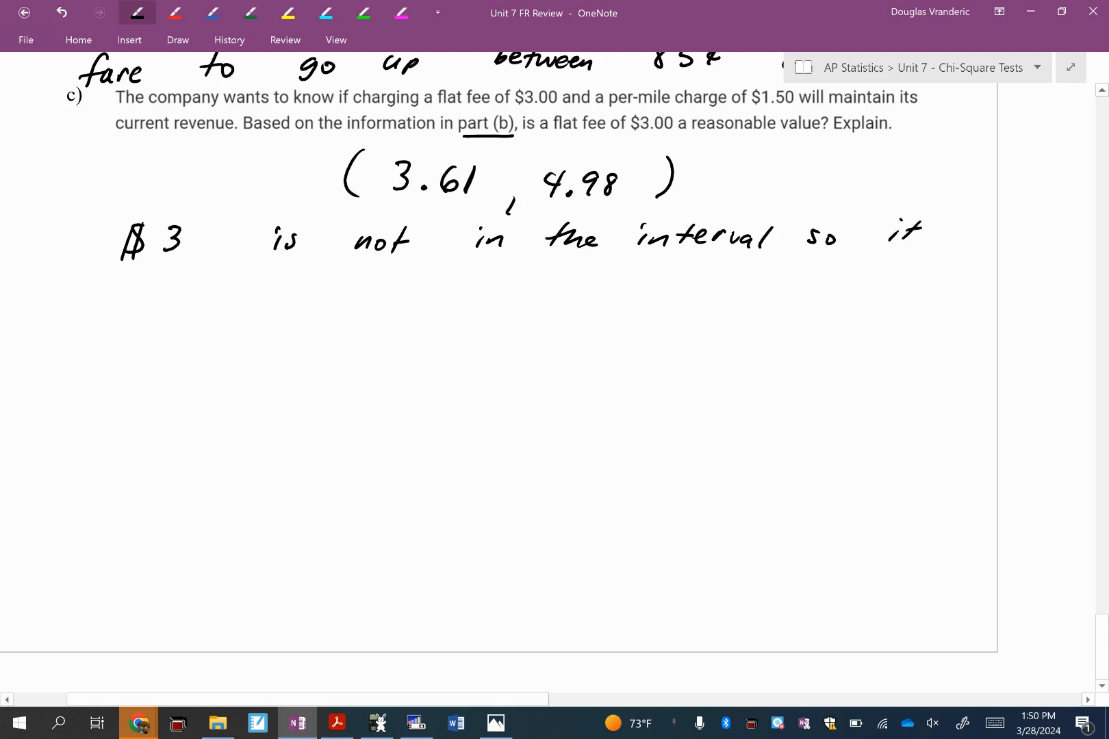
Step: Handwrite the second line "is not a reasonable flat fee to"
mouse_move(124, 291)
left_mouse_down()
mouse_move(124, 318)
mouse_move(225, 318)
left_mouse_up()
left_click_drag(231, 308, 253, 319)
left_click_drag(340, 306, 355, 305)
left_click_drag(231, 310, 245, 308)
left_click_drag(350, 307, 356, 317)
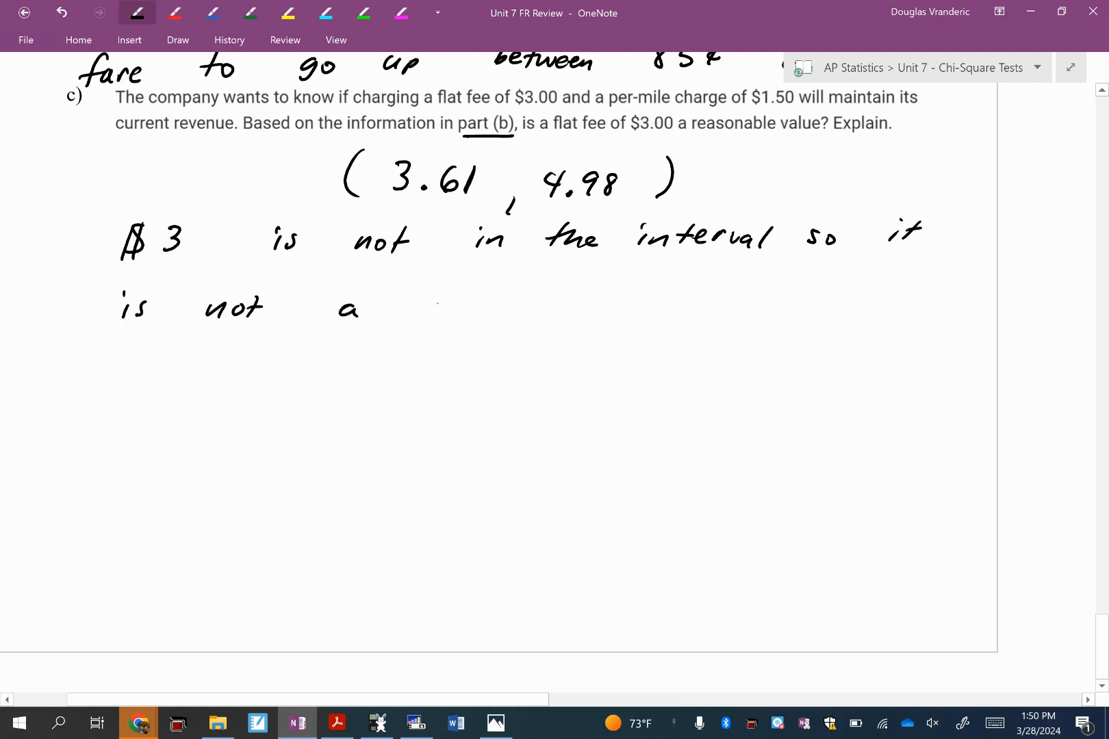
mouse_move(435, 298)
left_mouse_down()
mouse_move(486, 312)
mouse_move(610, 310)
left_mouse_up()
mouse_move(708, 289)
left_mouse_down()
mouse_move(697, 315)
mouse_move(715, 315)
left_mouse_up()
left_click_drag(726, 303, 757, 313)
mouse_move(834, 285)
left_mouse_down()
mouse_move(829, 315)
mouse_move(873, 311)
left_mouse_up()
mouse_move(951, 288)
left_mouse_down()
mouse_move(941, 308)
mouse_move(952, 303)
left_mouse_up()
left_click_drag(956, 305, 962, 315)
Step: Handwrite the third line "maintain current revenue." ending with a period
left_click_drag(116, 381, 192, 395)
mouse_move(216, 370)
left_mouse_down()
mouse_move(221, 396)
mouse_move(229, 388)
left_mouse_up()
left_click_drag(232, 386, 242, 383)
left_click_drag(245, 381, 257, 395)
left_click_drag(341, 379, 446, 395)
left_click_drag(450, 376, 460, 397)
left_click_drag(525, 380, 613, 395)
left_click_drag(608, 383, 643, 395)
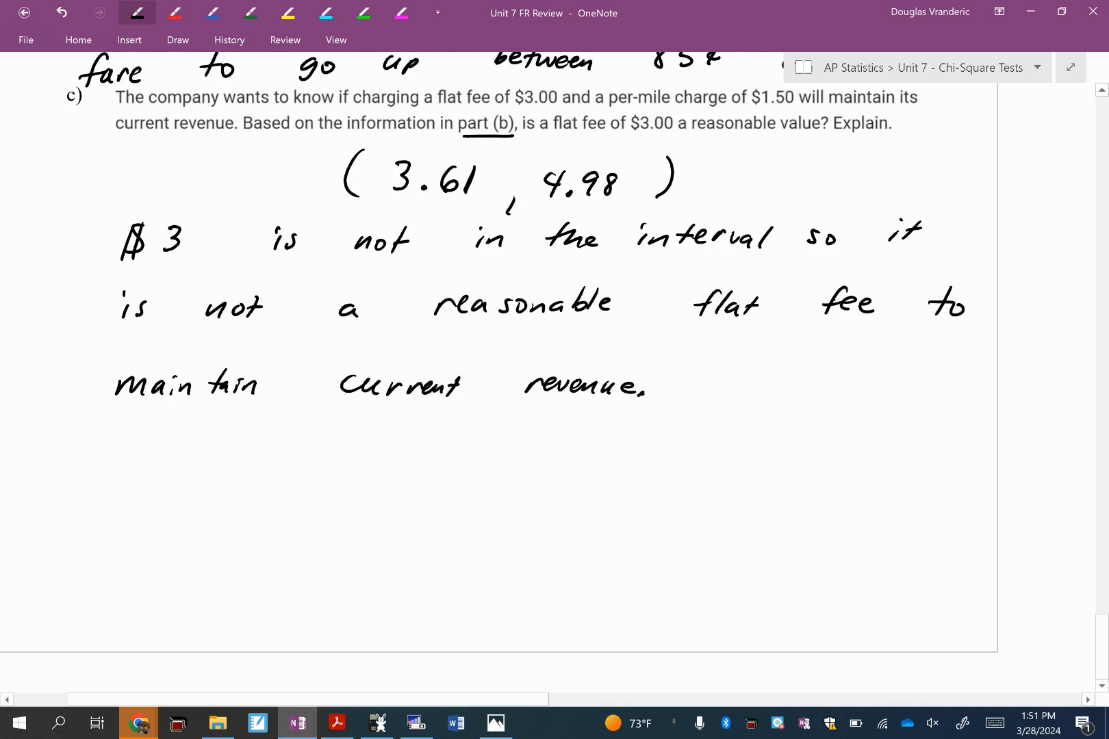